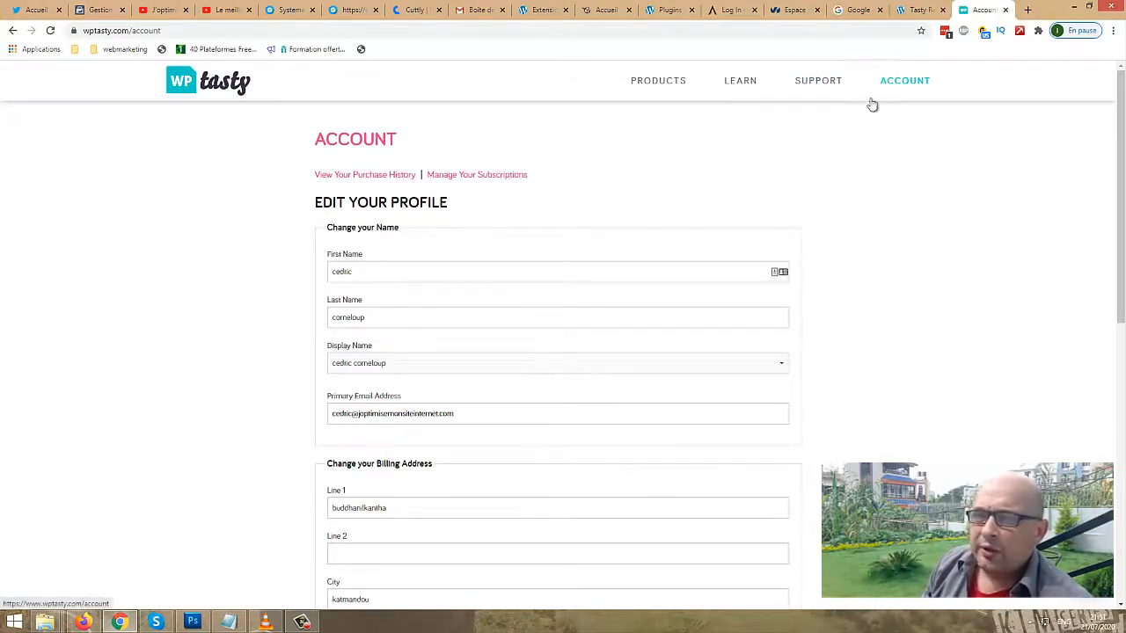
Open the details and downloads of the July 8, 2020 Tasty Recipes purchase in the WP Tasty account
left_click(445, 182)
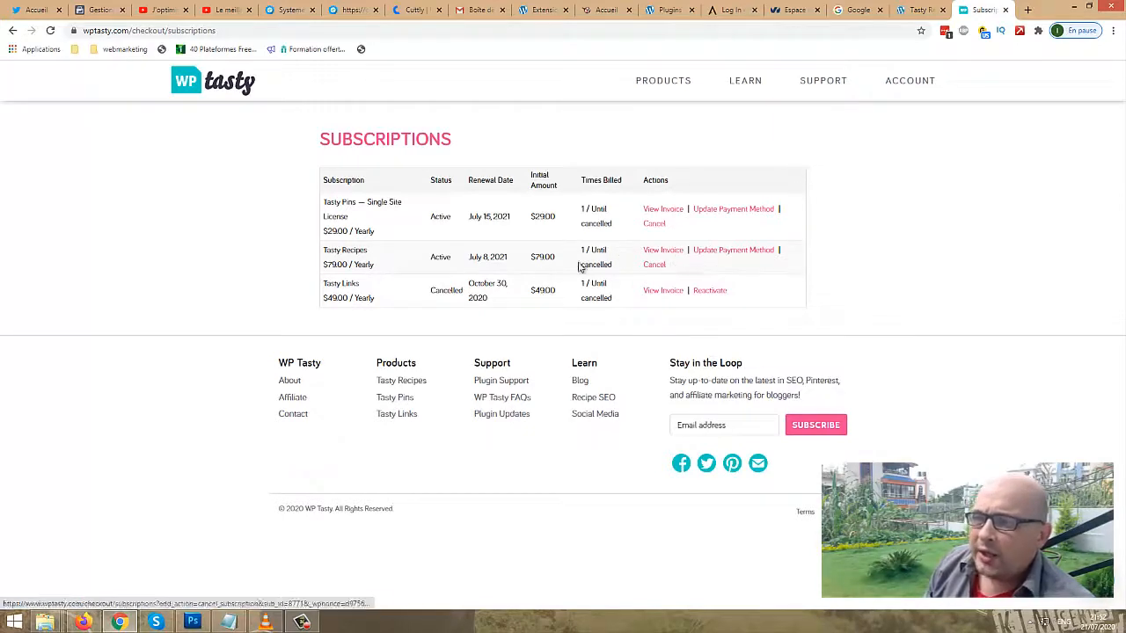
left_click(12, 30)
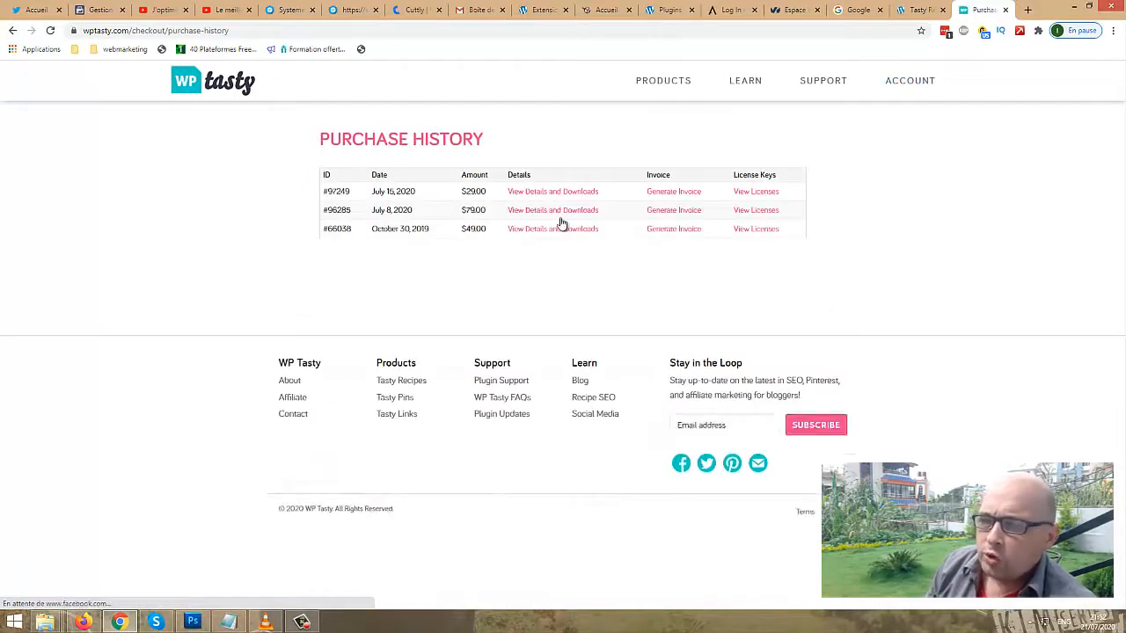
left_click(557, 211)
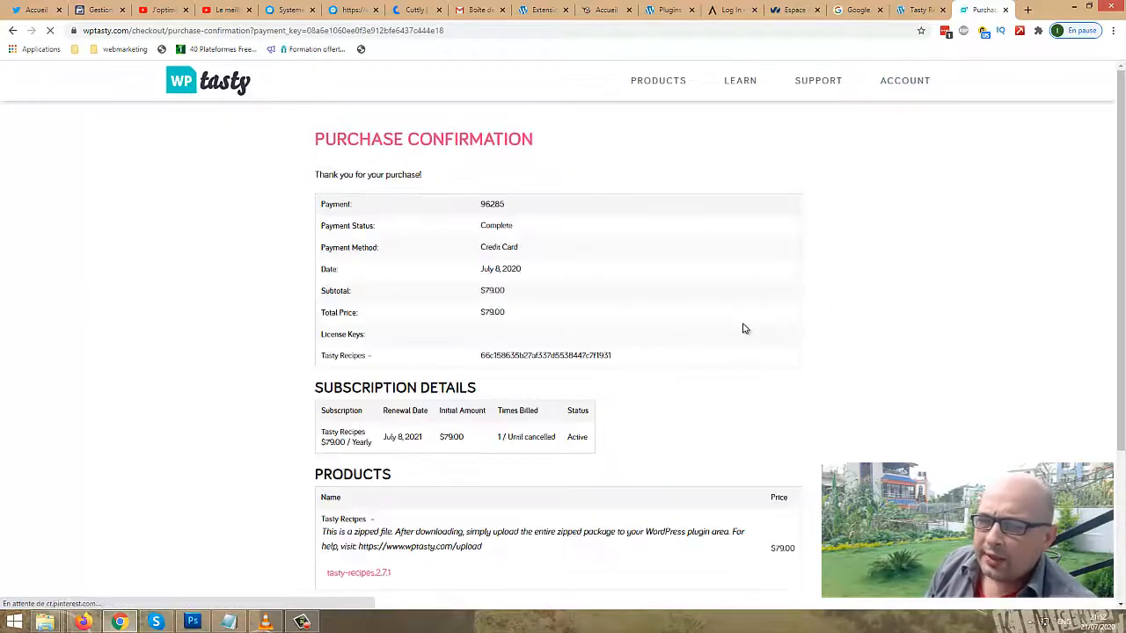
scroll(657, 352, "down", 3)
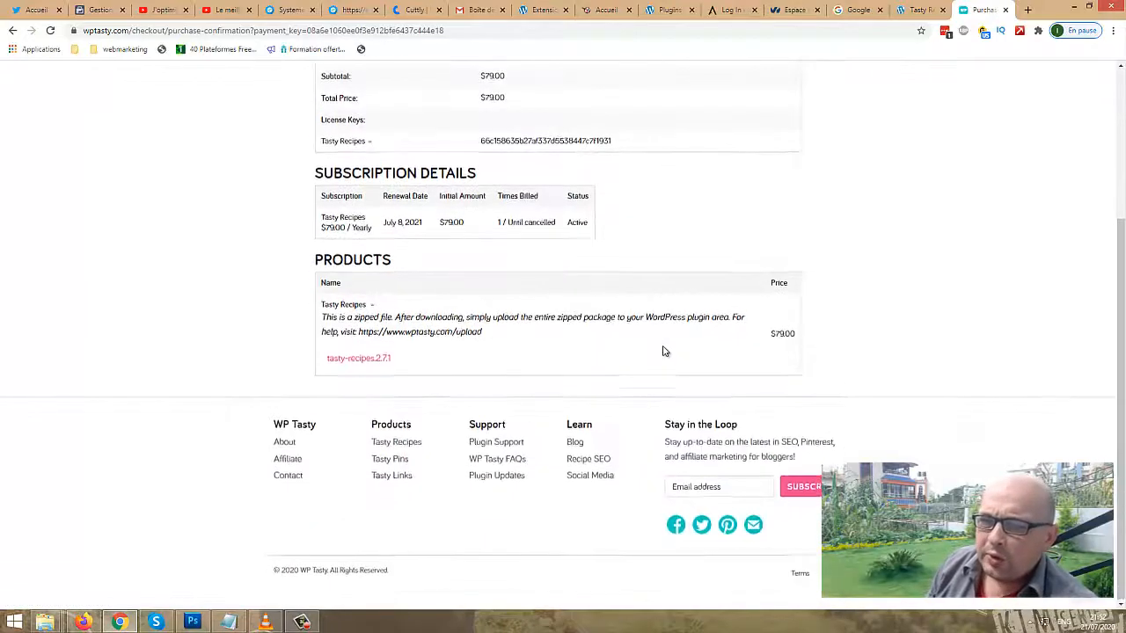
scroll(663, 349, "up", 1)
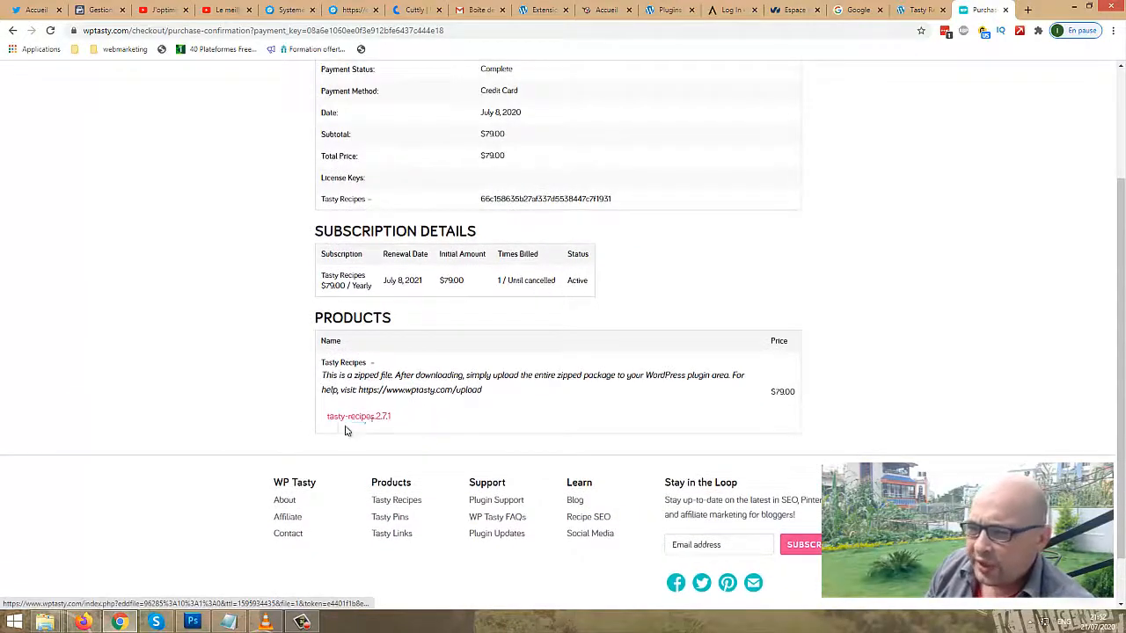
left_click_drag(420, 421, 324, 430)
Copy the Tasty Recipes license key from the purchase confirmation and save it in the plugin's license key field in WordPress
left_click_drag(632, 201, 503, 199)
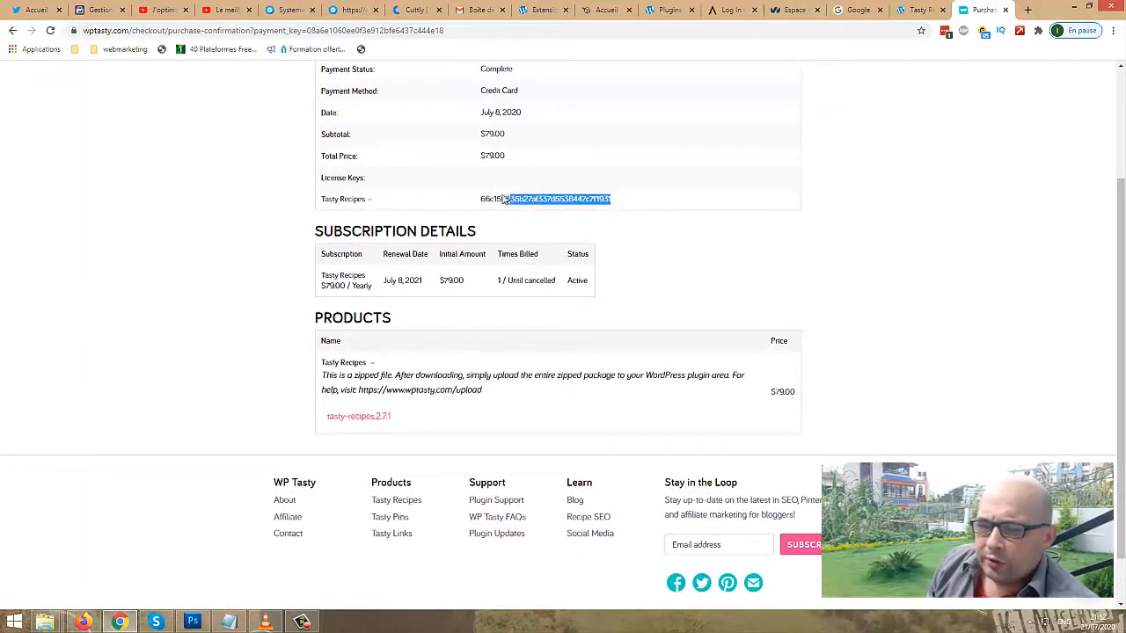
right_click(565, 203)
left_click(598, 212)
left_click(919, 11)
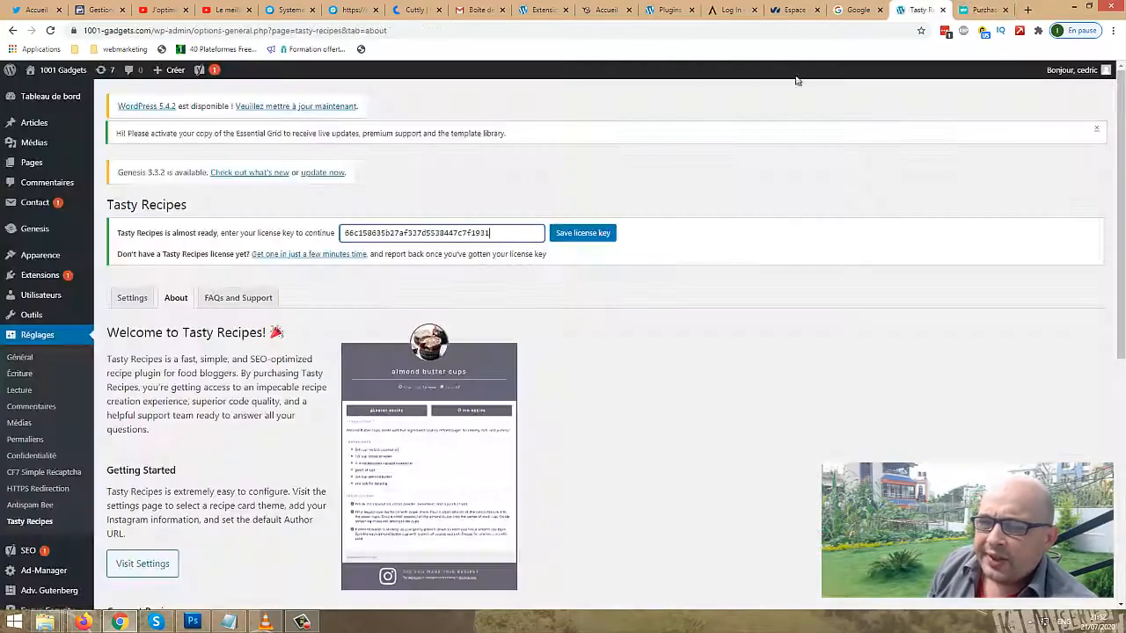
left_click(596, 242)
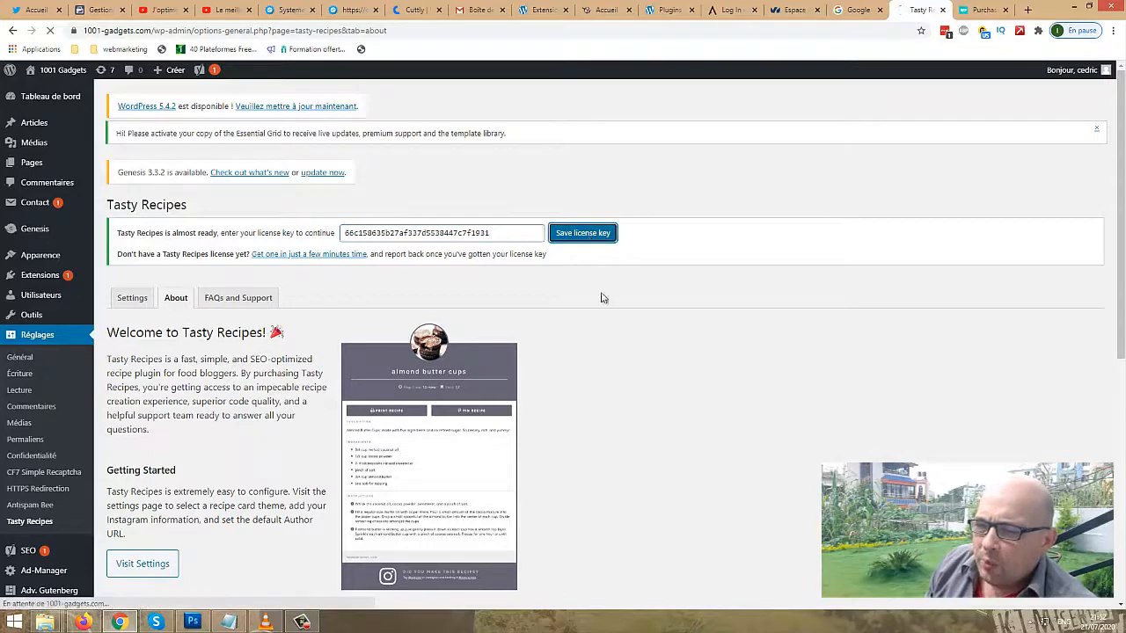
Examine the card design templates offered in the Tasty Recipes settings
scroll(532, 343, "down", 1)
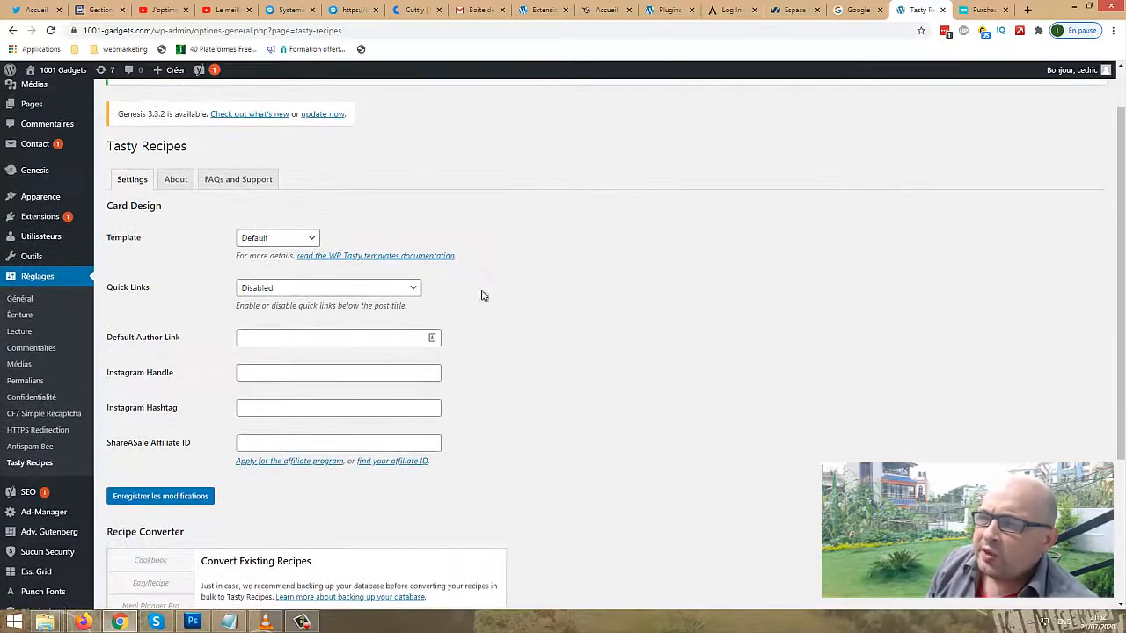
left_click(307, 240)
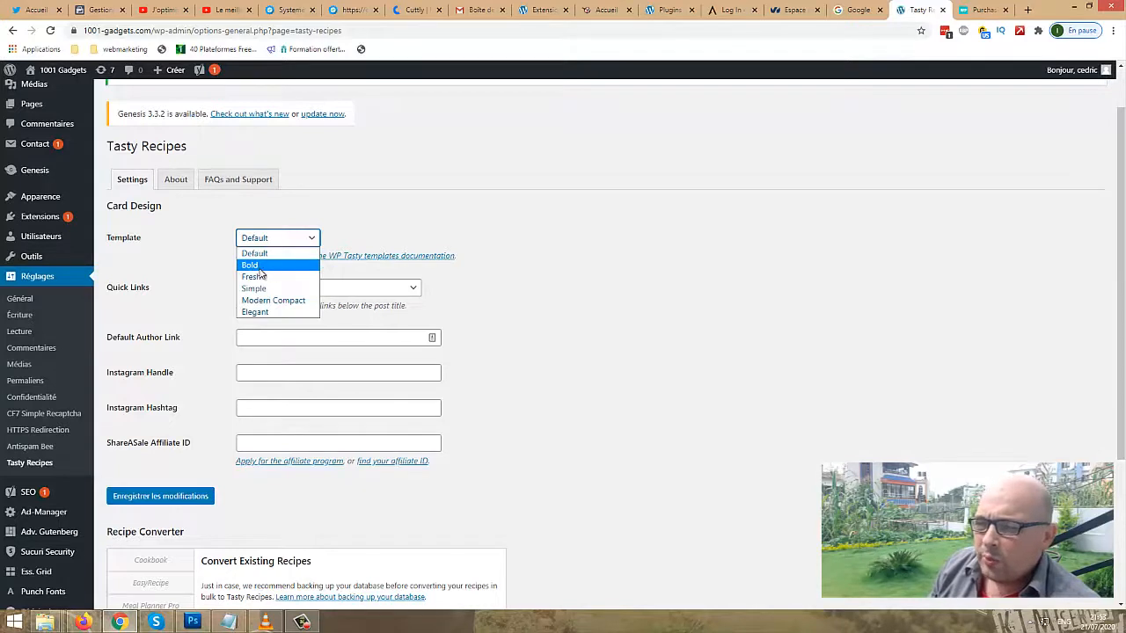
left_click(524, 244)
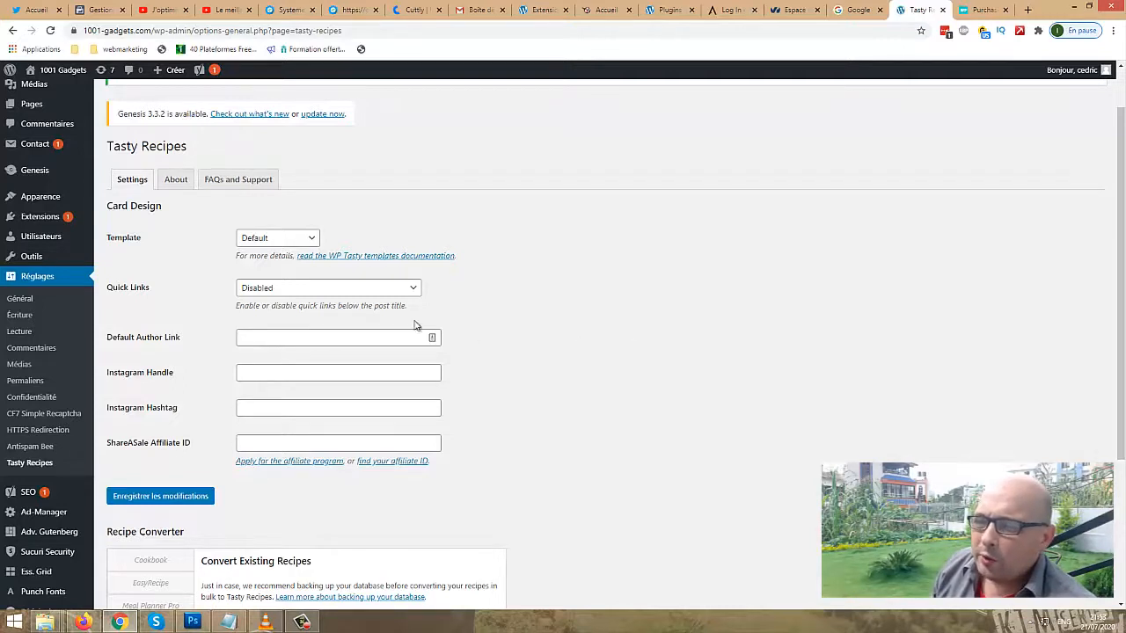
left_click(285, 238)
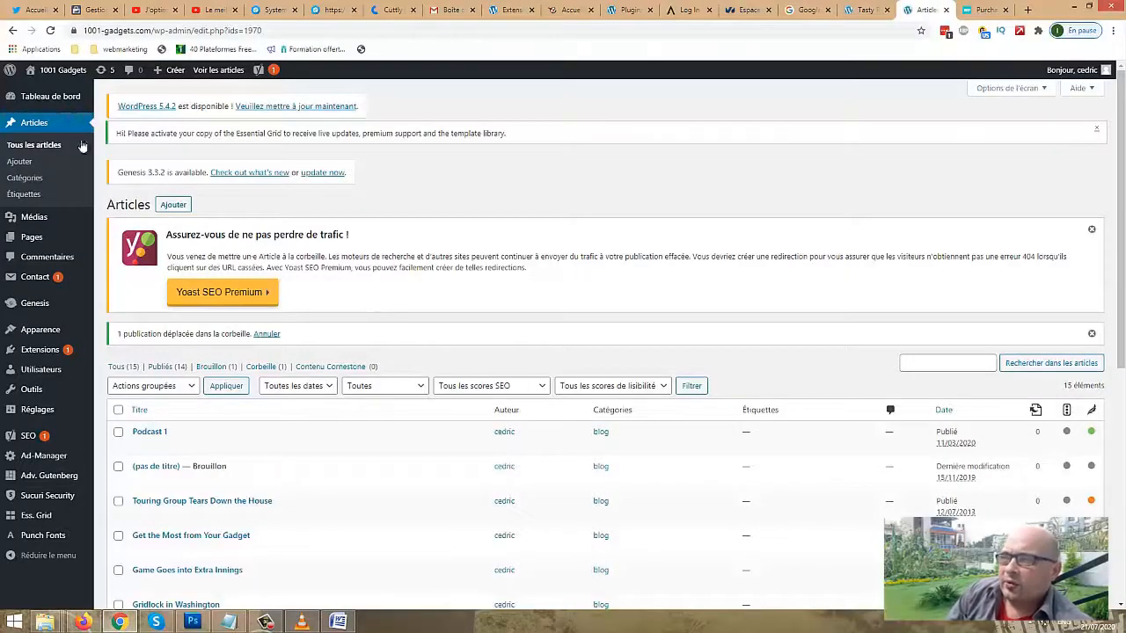
Create a new post titled "Ratatouille"
left_click(27, 164)
type("R")
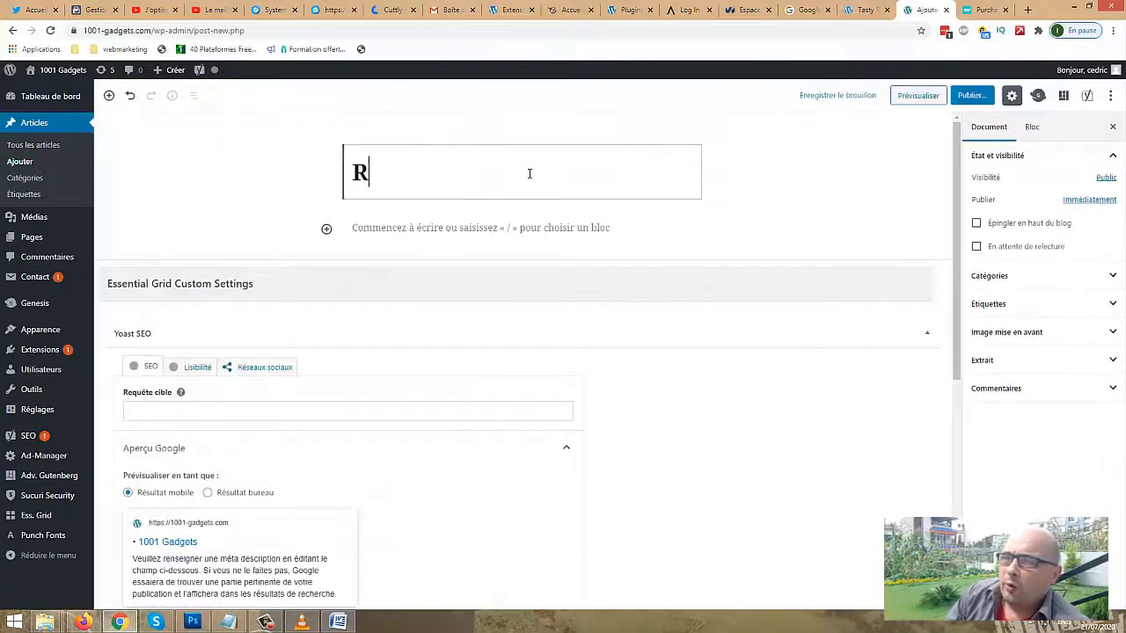
type("atatouille")
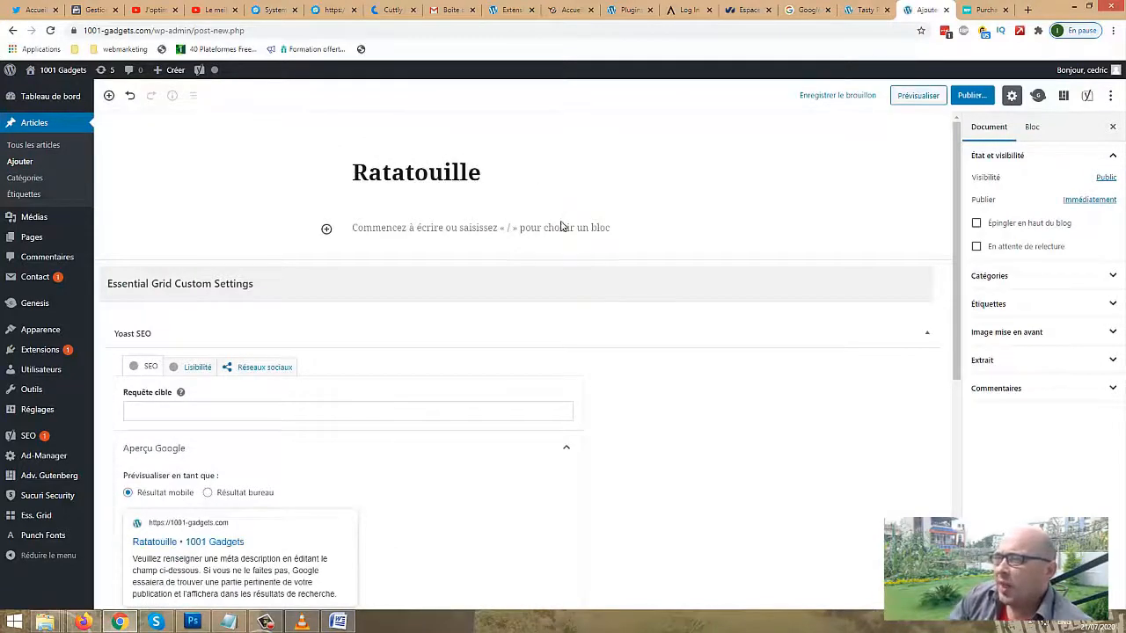
Collapse the Yoast SEO section and add a Tasty Recipe block in the empty paragraph under the post title
left_click(716, 334)
left_click(511, 235)
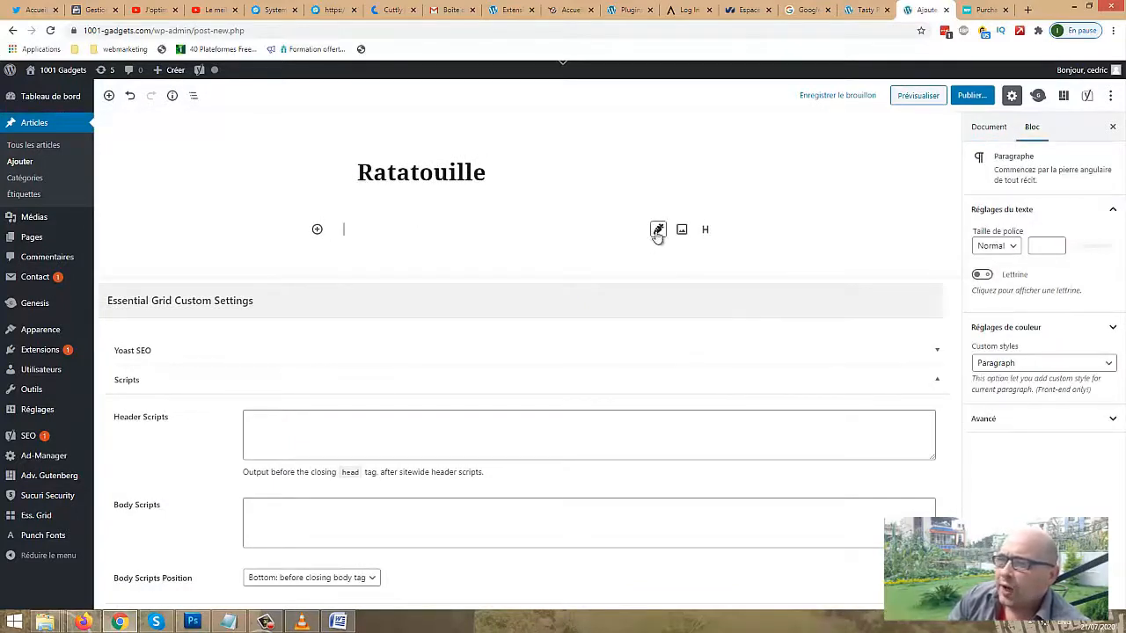
left_click(658, 231)
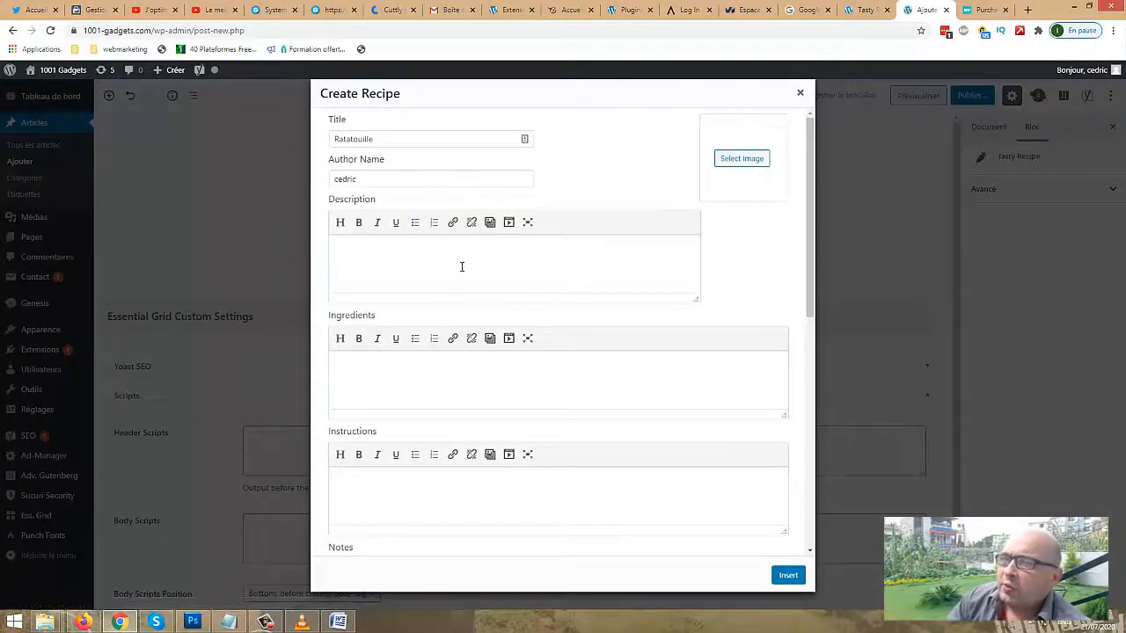
Copy the introductory paragraph from the Word document "recette" into the recipe's Description
left_click(338, 622)
left_click_drag(730, 269, 348, 231)
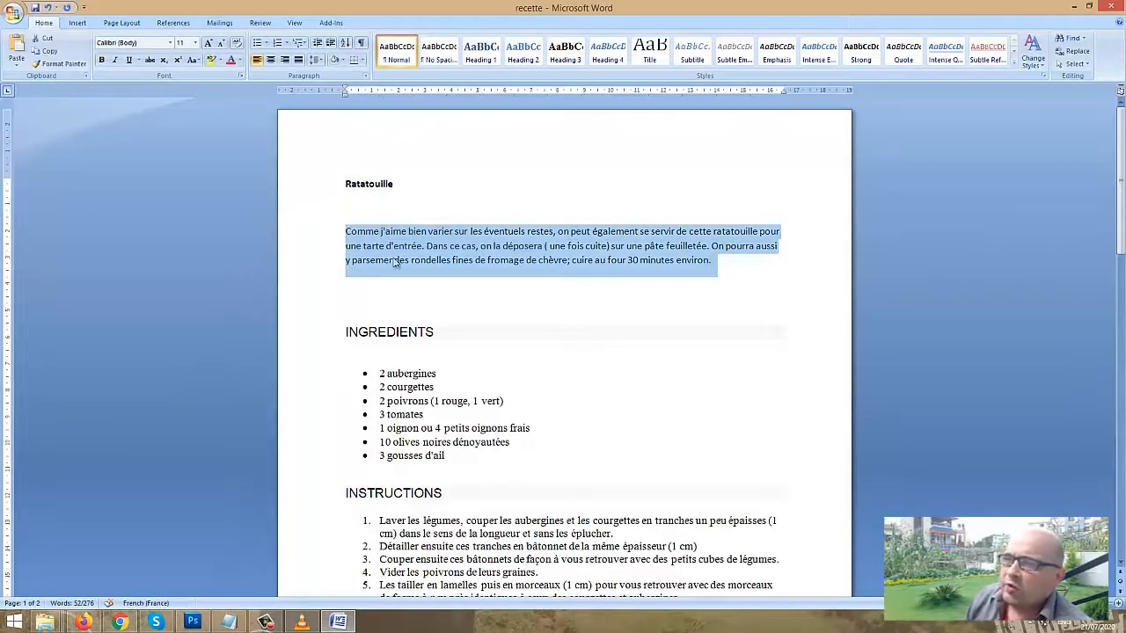
key("ctrl+c")
left_click(120, 622)
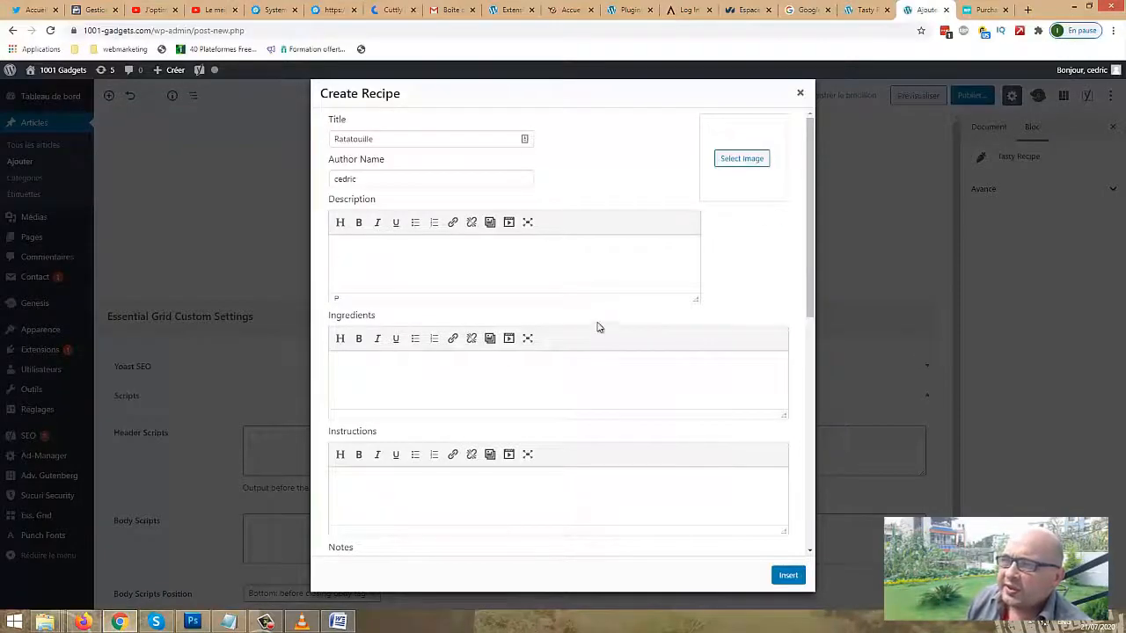
key("ctrl+v")
Copy the ingredient list, from "2 aubergines" to "3 gousses d'ail", from the Word document into the recipe's Ingredients
left_click(338, 622)
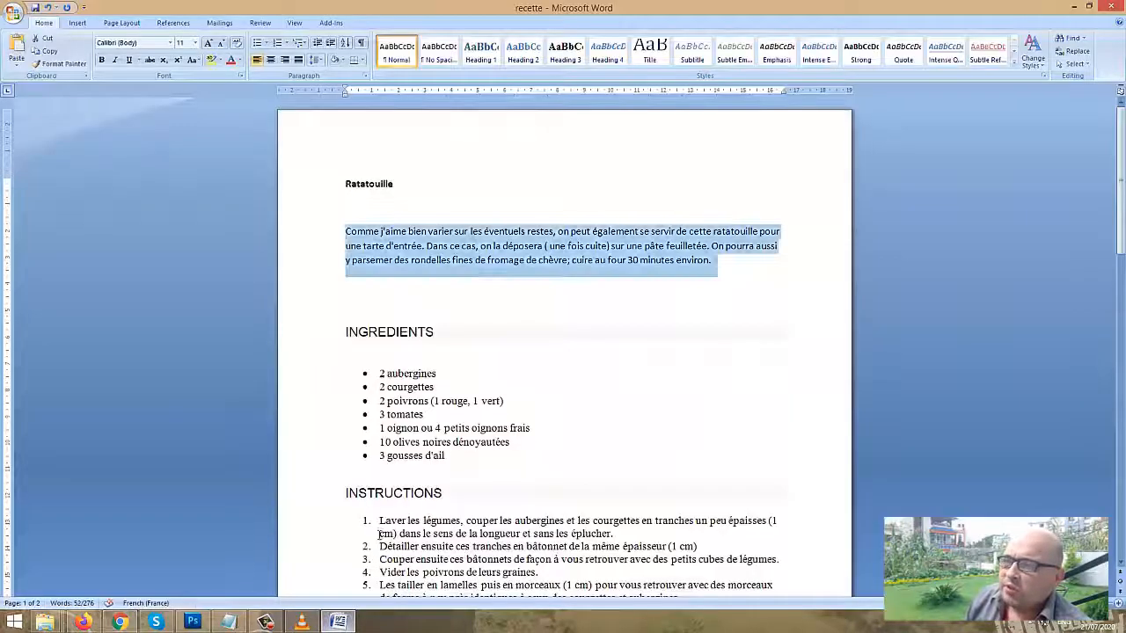
left_click_drag(485, 460, 380, 375)
key("ctrl+c")
left_click(120, 622)
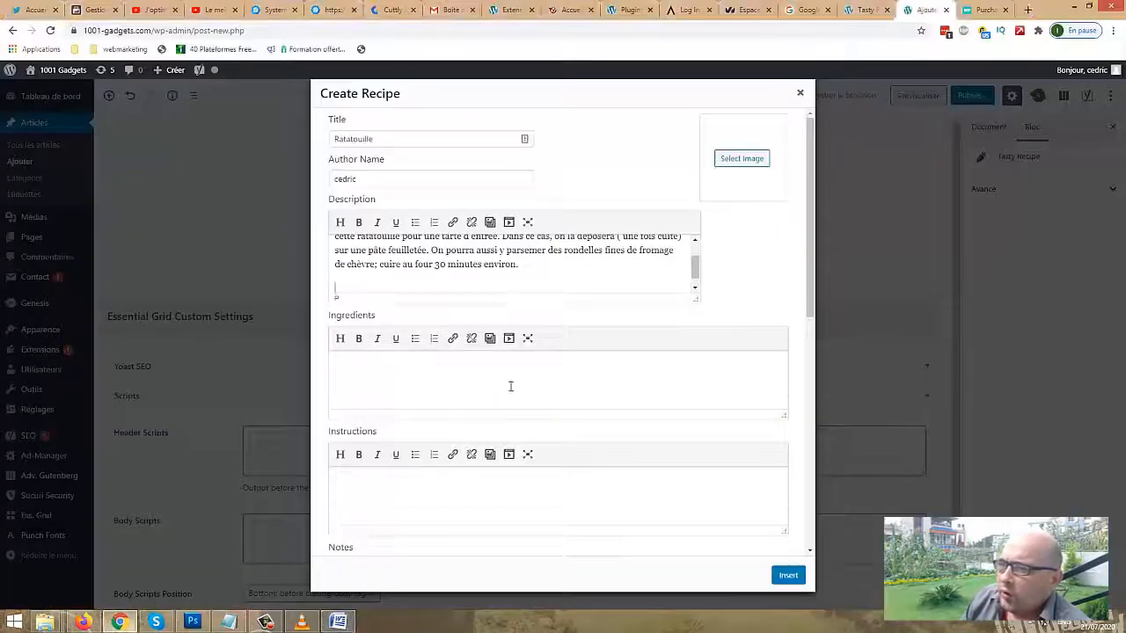
left_click(505, 403)
key("ctrl+v")
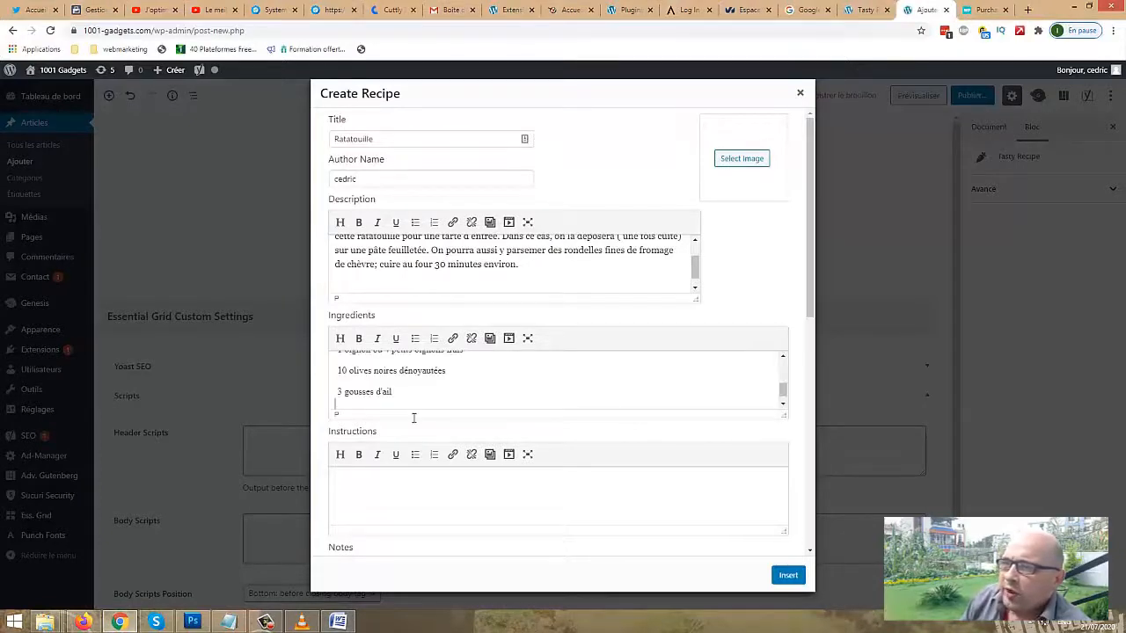
left_click(405, 141)
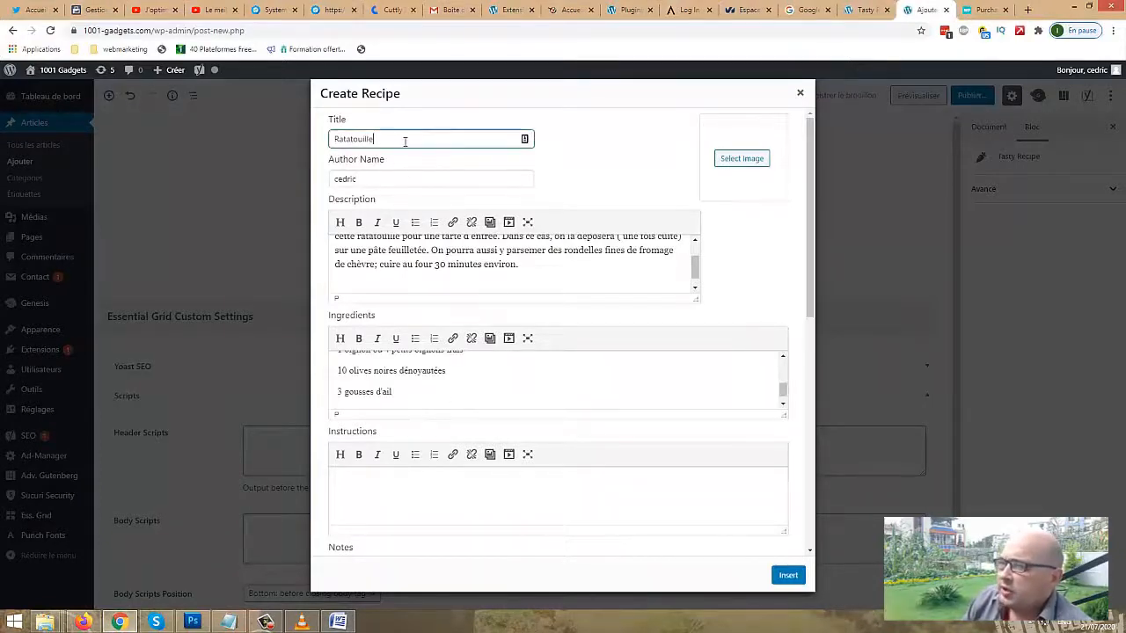
key("ctrl+a")
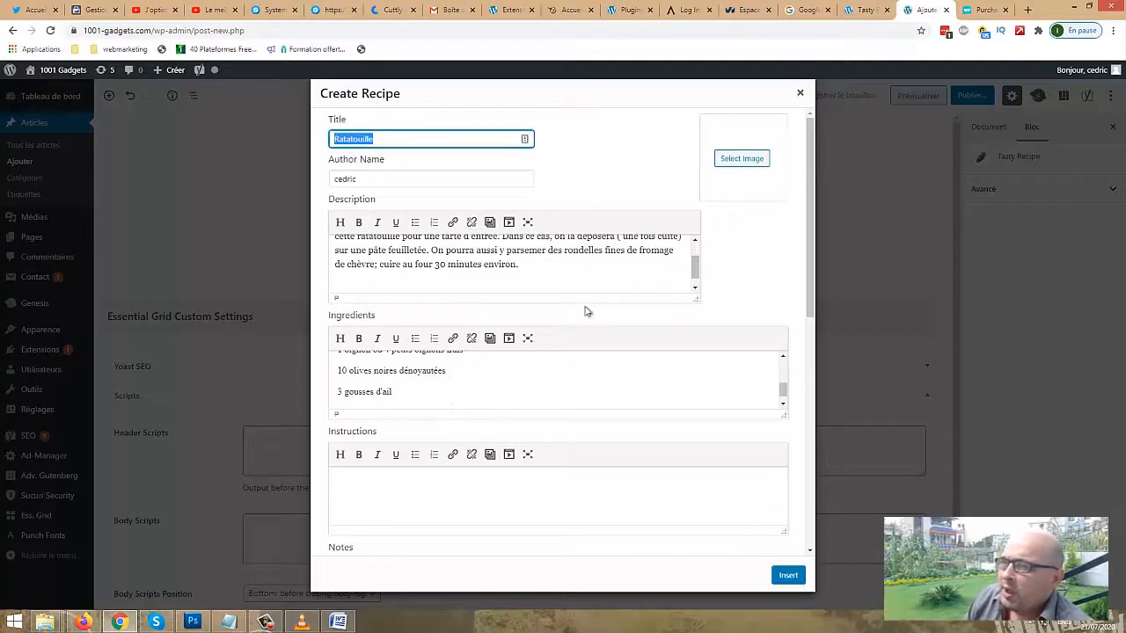
left_click(492, 263)
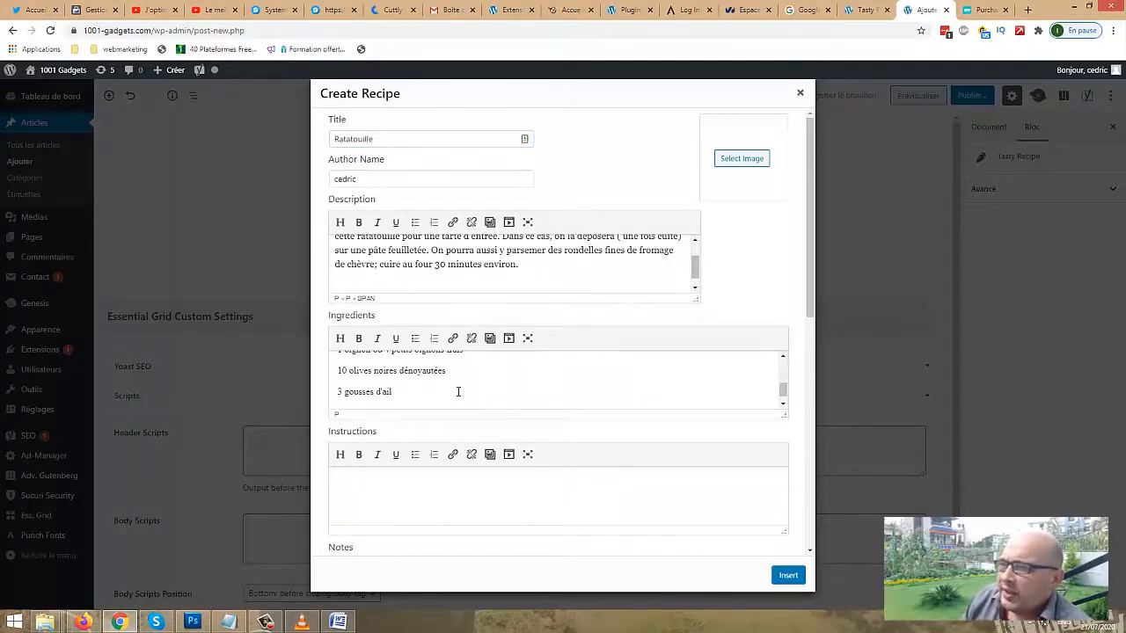
Enlarge the Ingredients text box so that more of the list fits in it
left_click_drag(782, 417, 772, 511)
scroll(475, 443, "down", 2)
Copy all eleven numbered preparation steps from the Word document into the recipe's Instructions
left_click(471, 441)
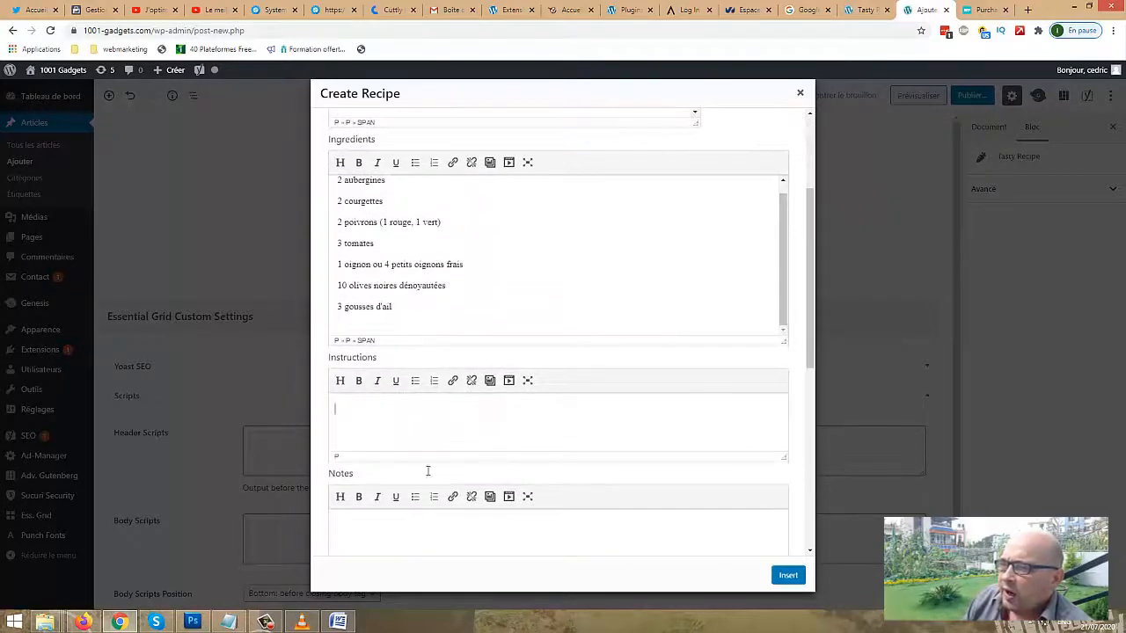
left_click(337, 622)
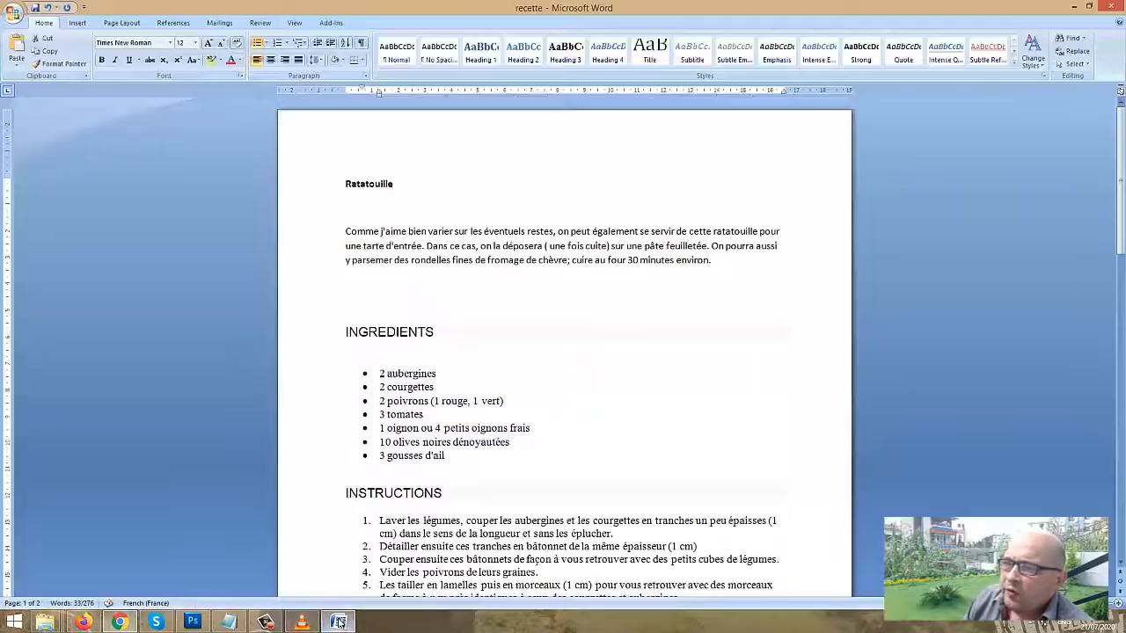
scroll(515, 482, "down", 5)
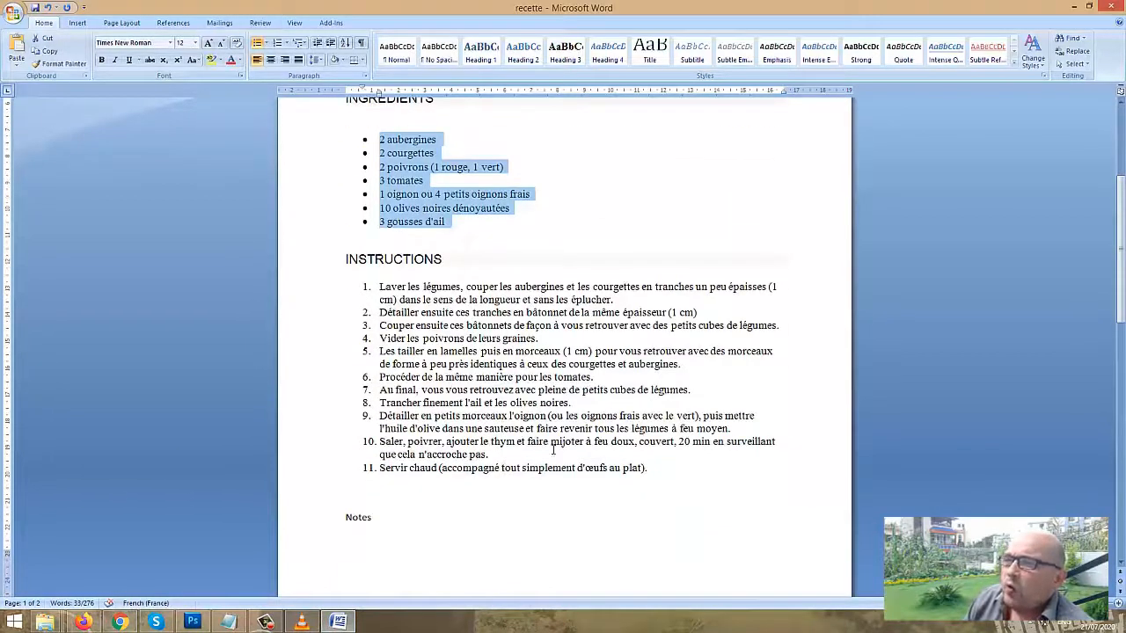
left_click_drag(658, 469, 382, 310)
left_click_drag(382, 311, 377, 290)
key("ctrl+z")
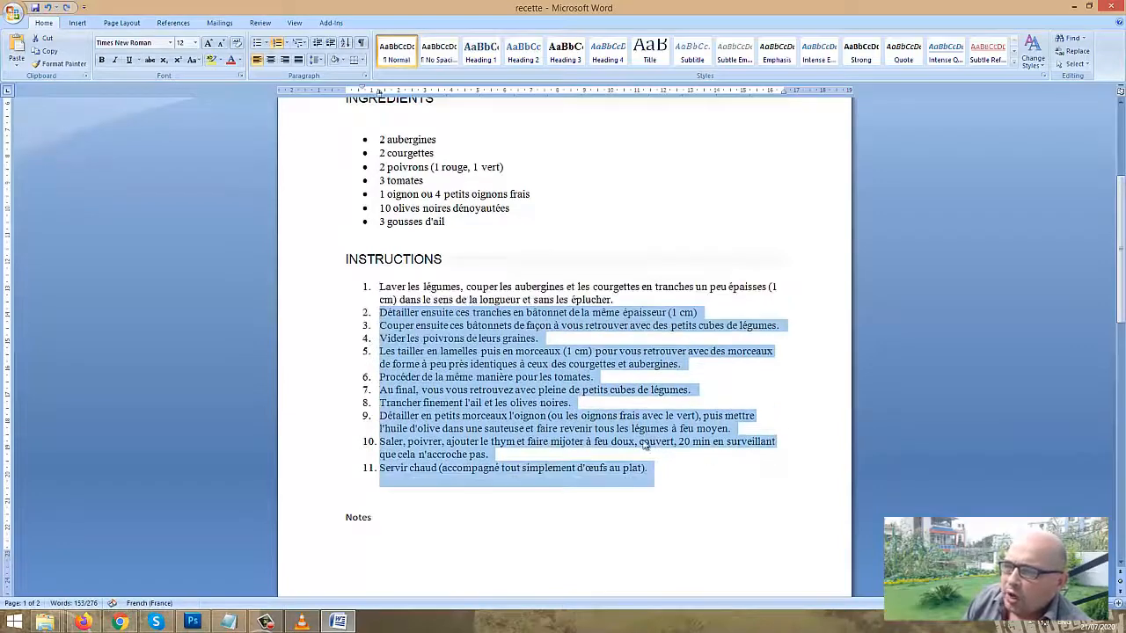
left_click(662, 467)
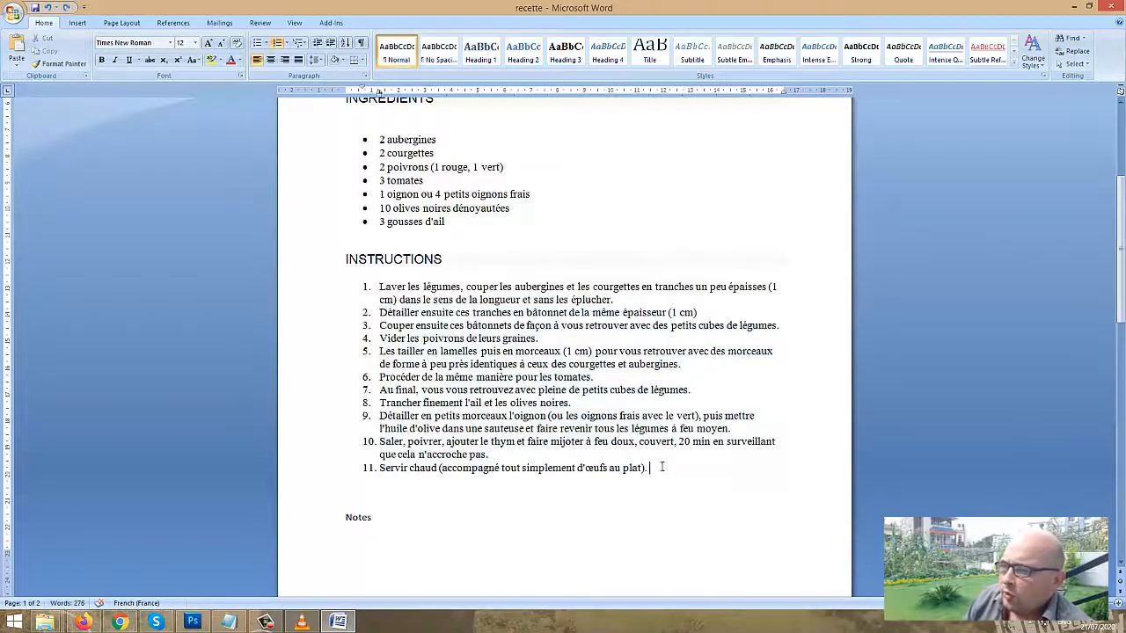
left_click(380, 281, "shift")
key("ctrl+c")
left_click(120, 622)
key("ctrl+v")
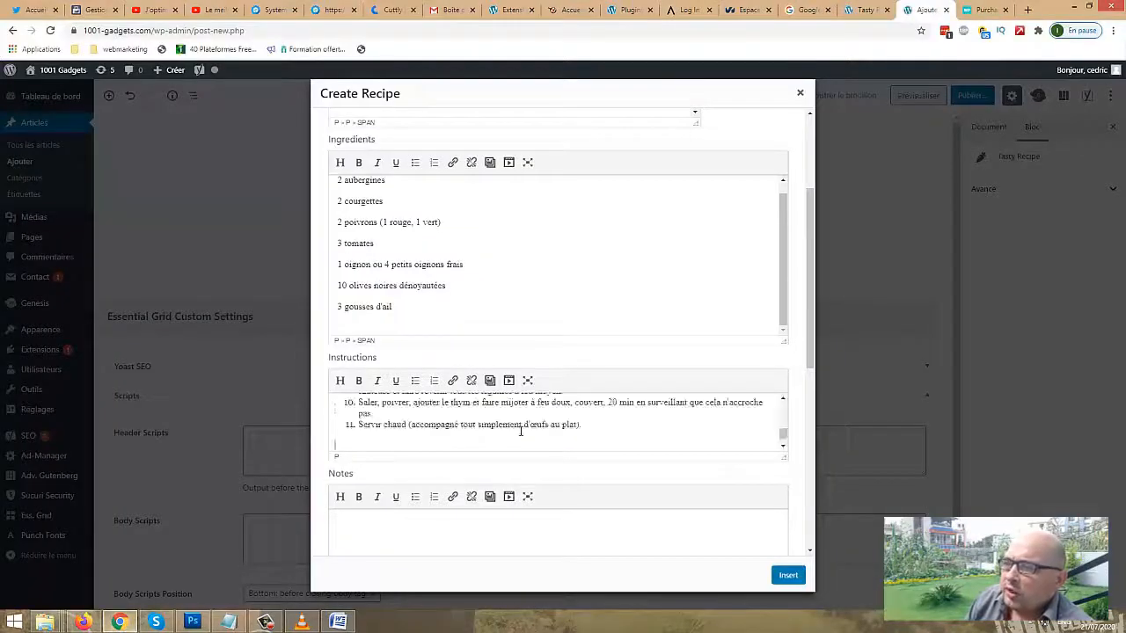
Copy "Accompagne à merveille le poulet roti !" from the Word document into the recipe's Notes and remove the extra blank line
scroll(402, 515, "down", 5)
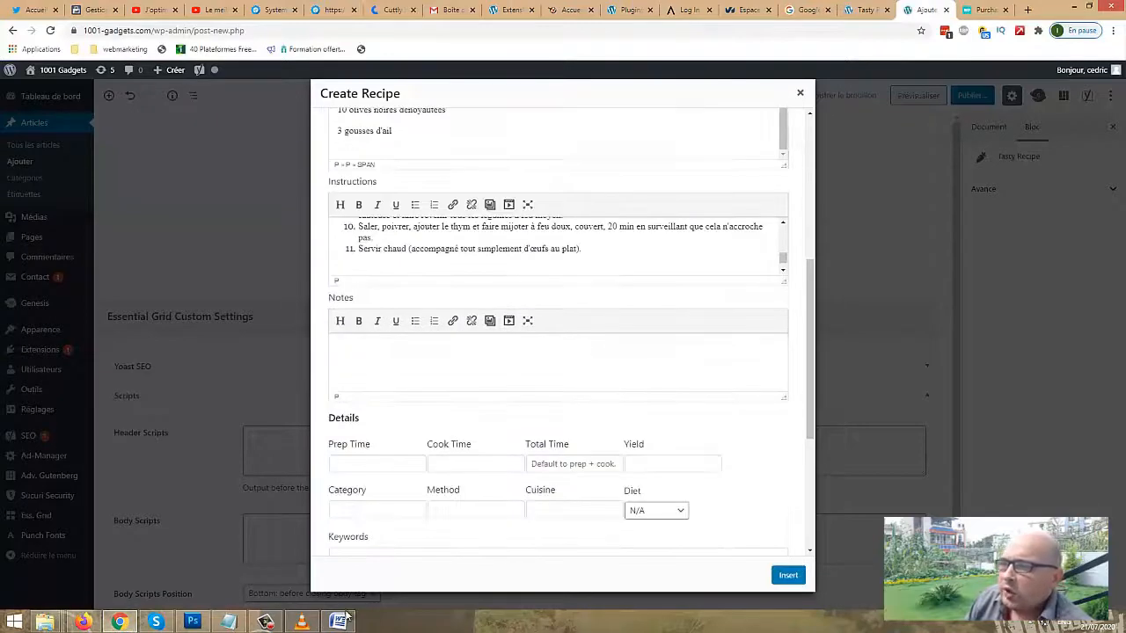
left_click(337, 622)
scroll(432, 466, "down", 3)
left_click(561, 577)
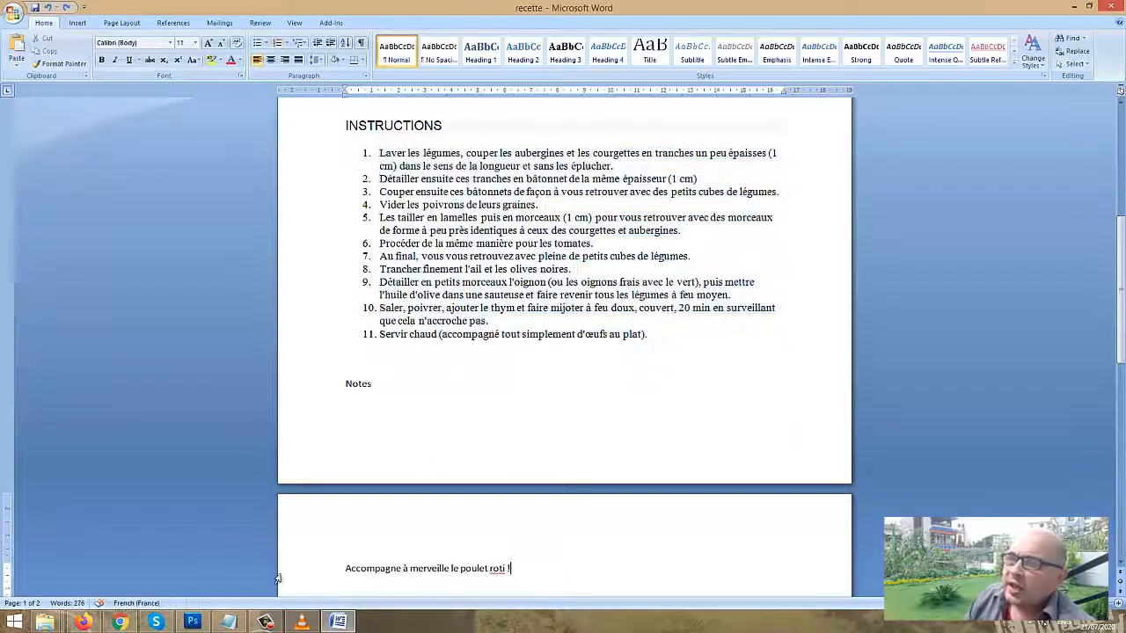
triple_click(349, 565)
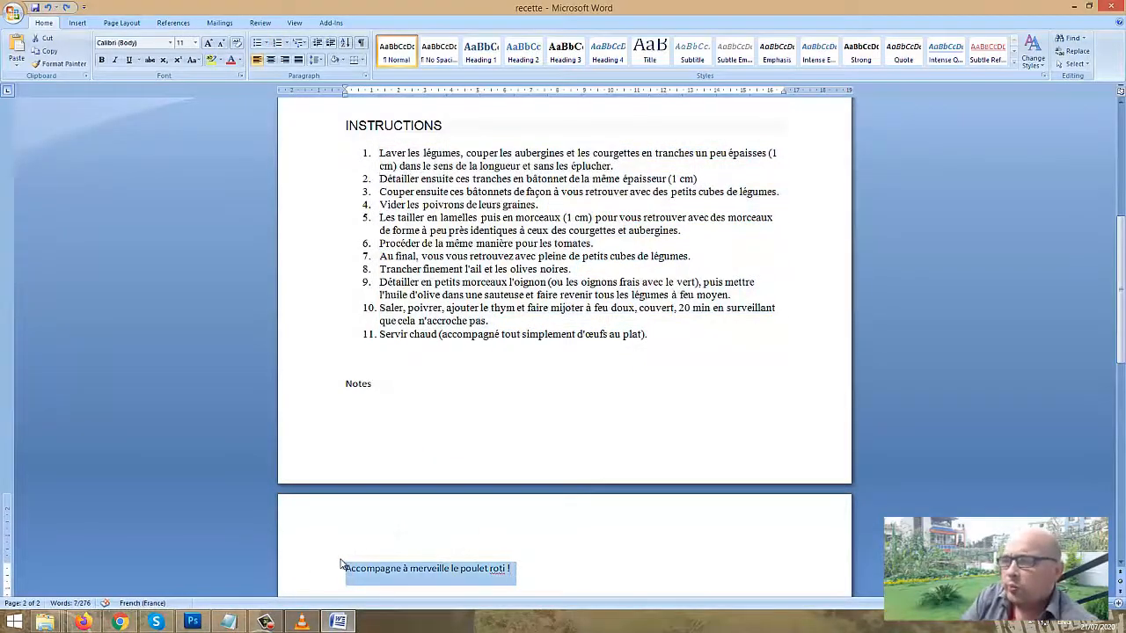
key("ctrl+c")
left_click(120, 622)
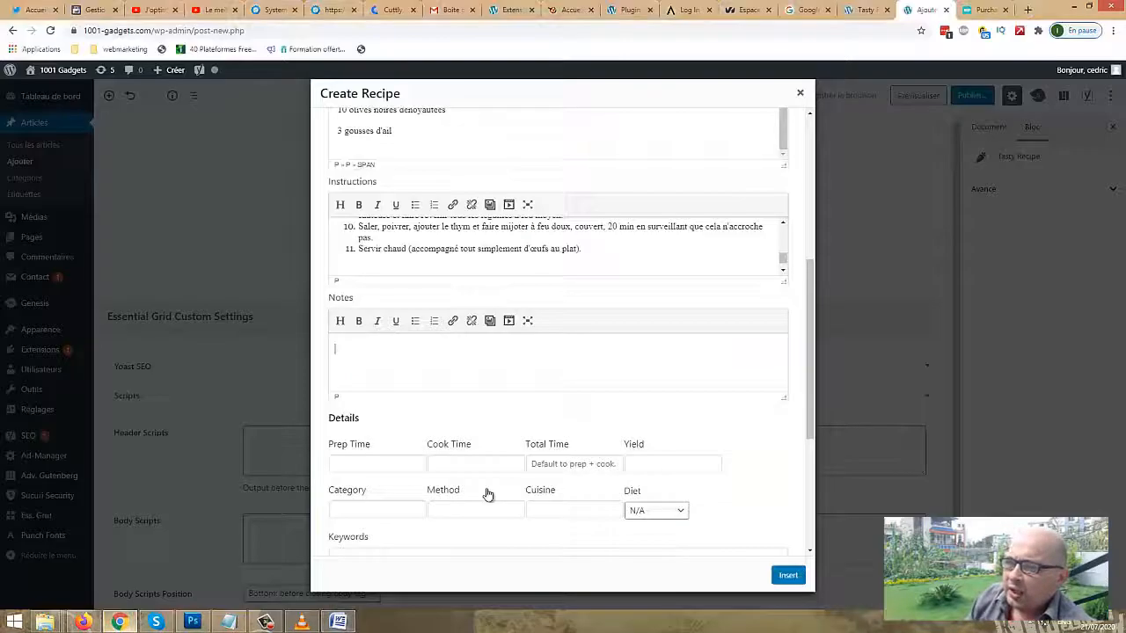
left_click(448, 367)
key("ctrl+v")
key("BackSpace")
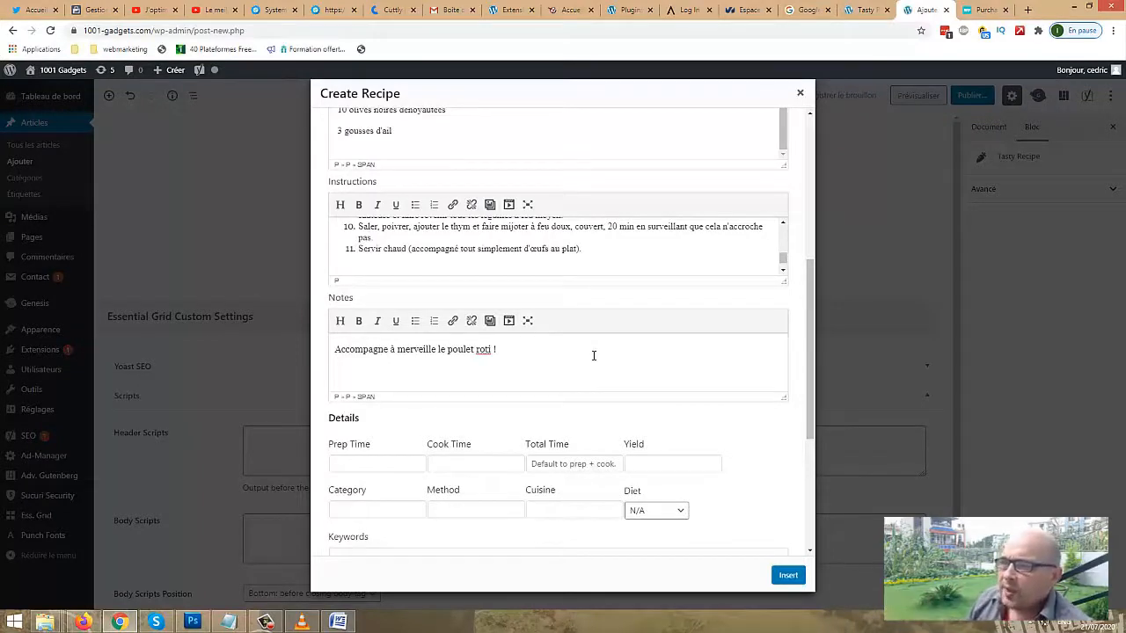
scroll(586, 359, "down", 3)
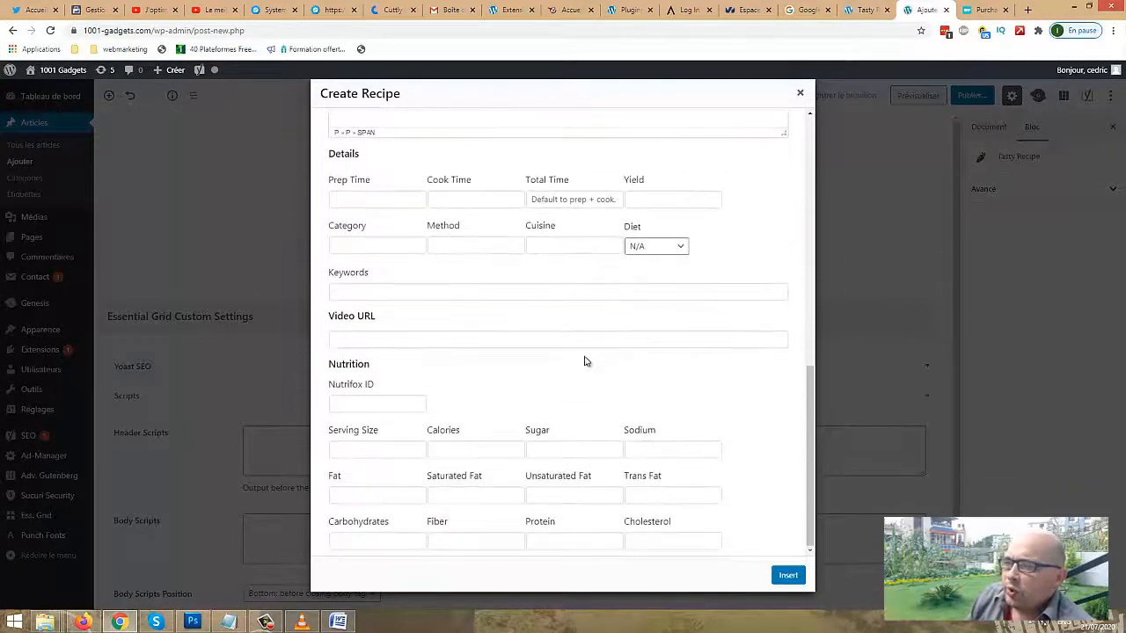
scroll(498, 276, "up", 4)
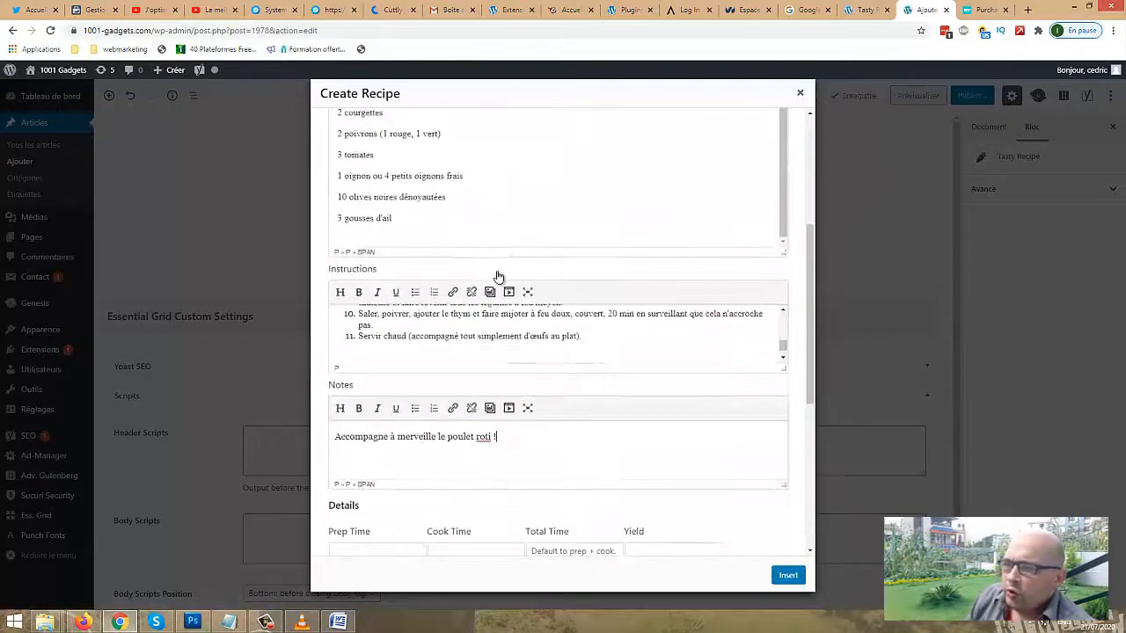
scroll(498, 276, "up", 3)
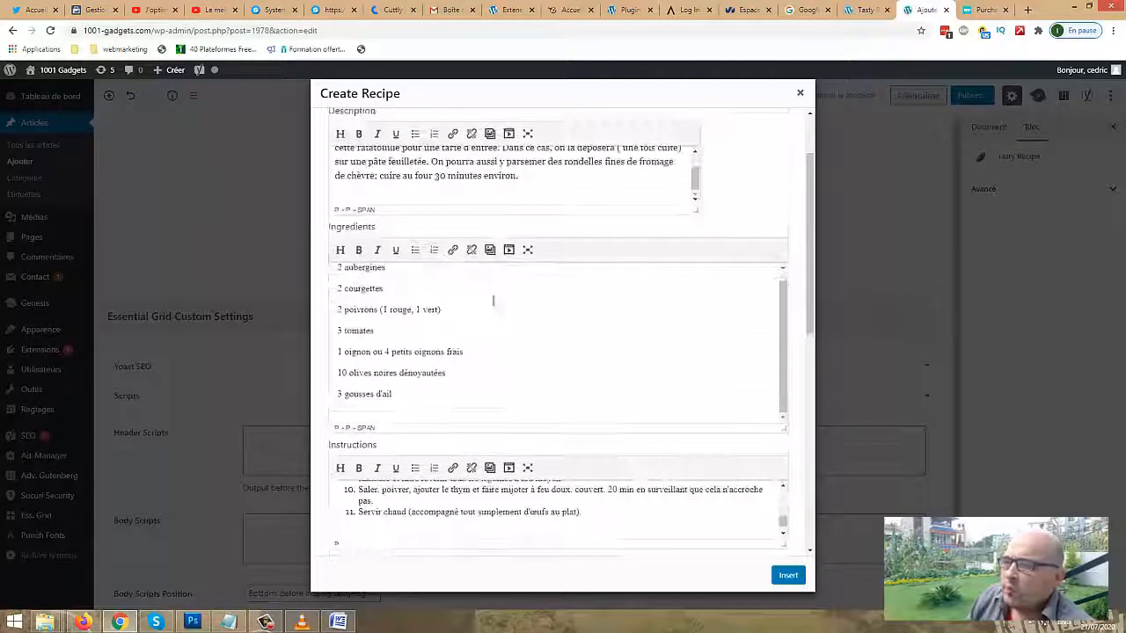
left_click(334, 277)
key("Return")
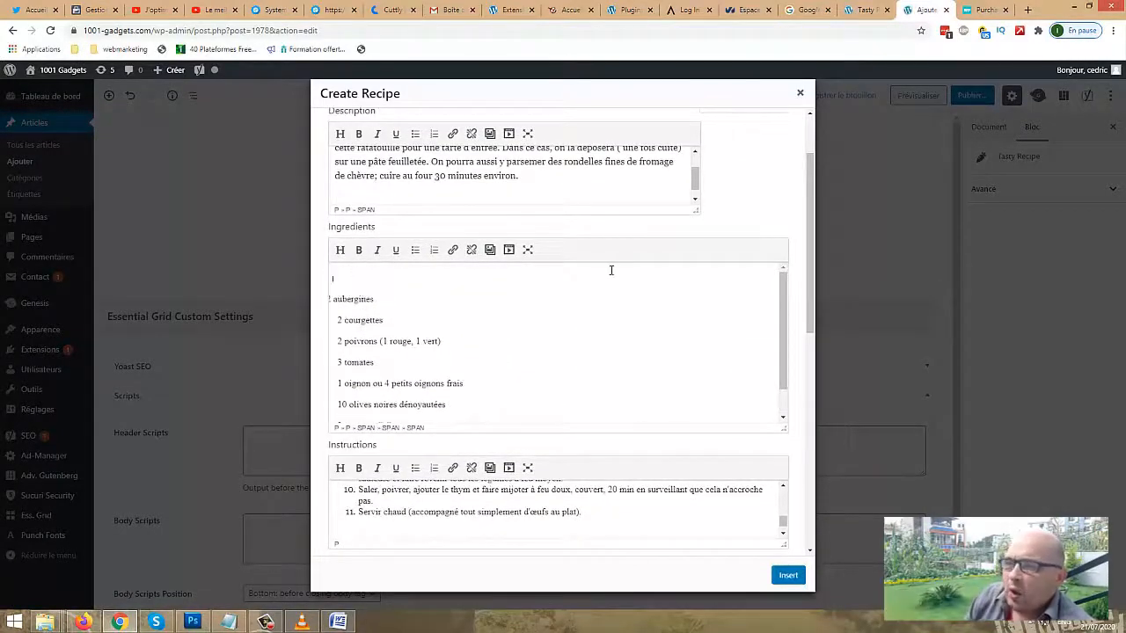
scroll(611, 270, "up", 2)
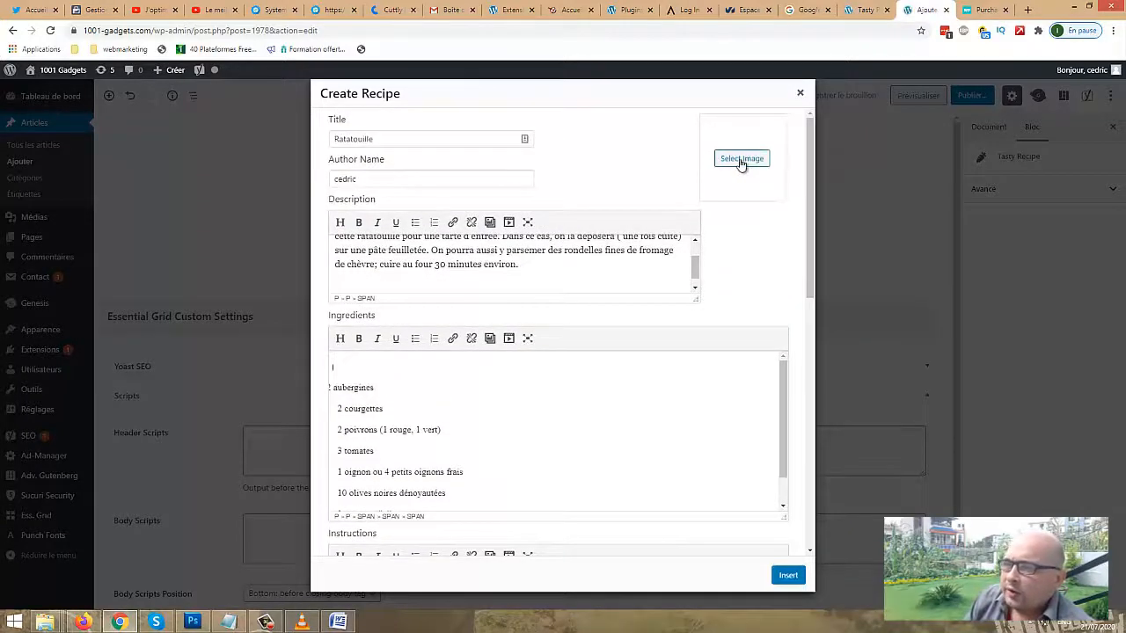
key("BackSpace")
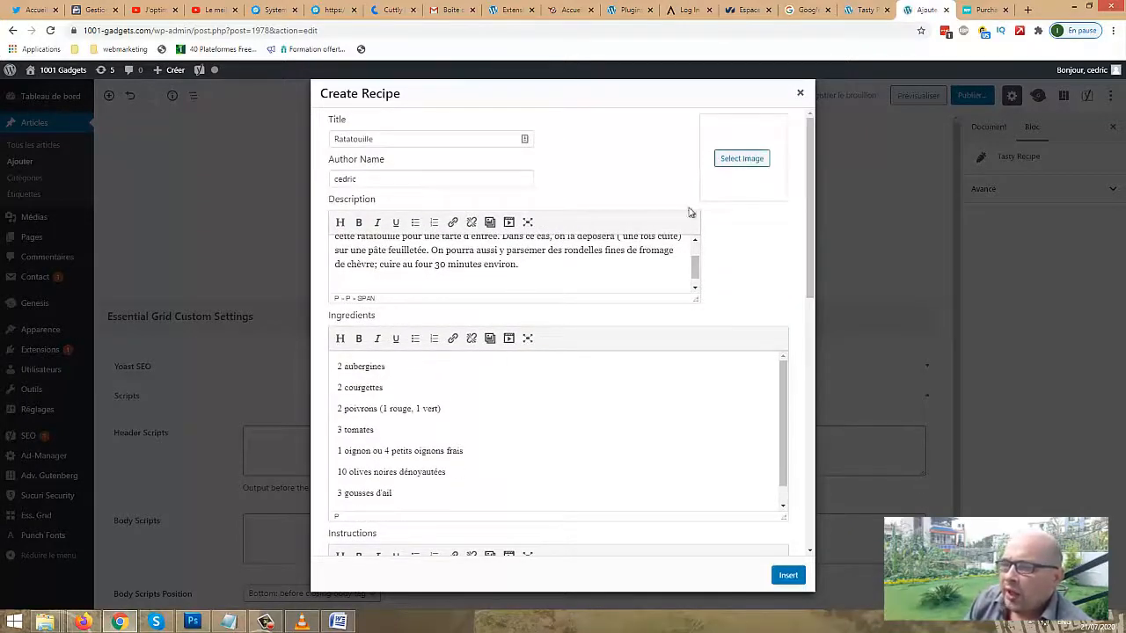
Set ratatouille-5316199_1280.jpg from the media library as the recipe's image
left_click(744, 158)
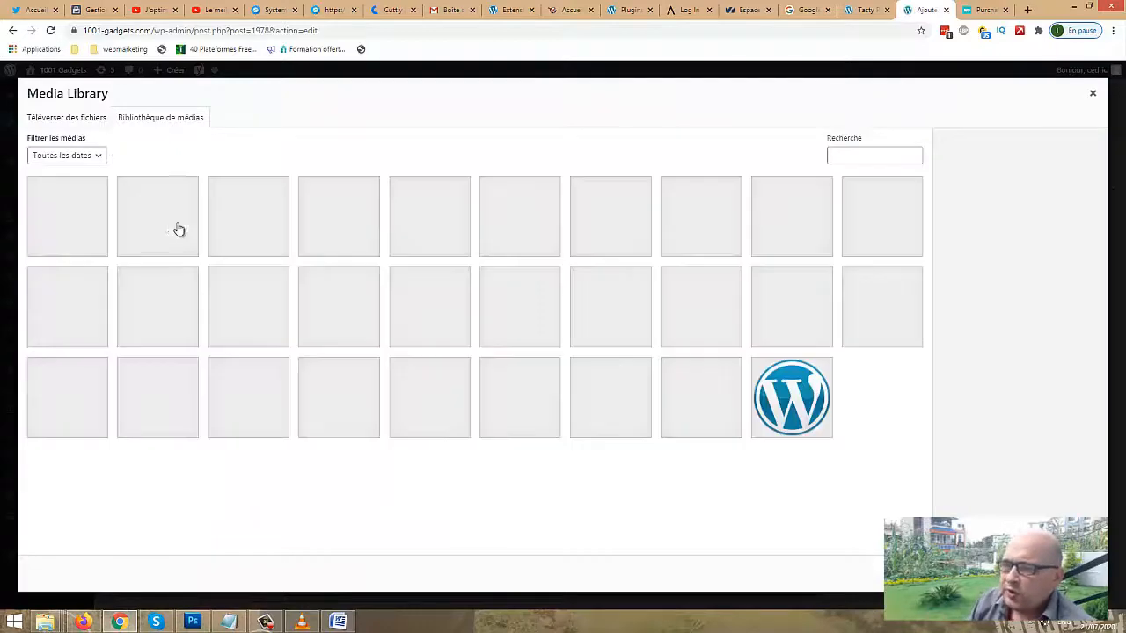
left_click(99, 216)
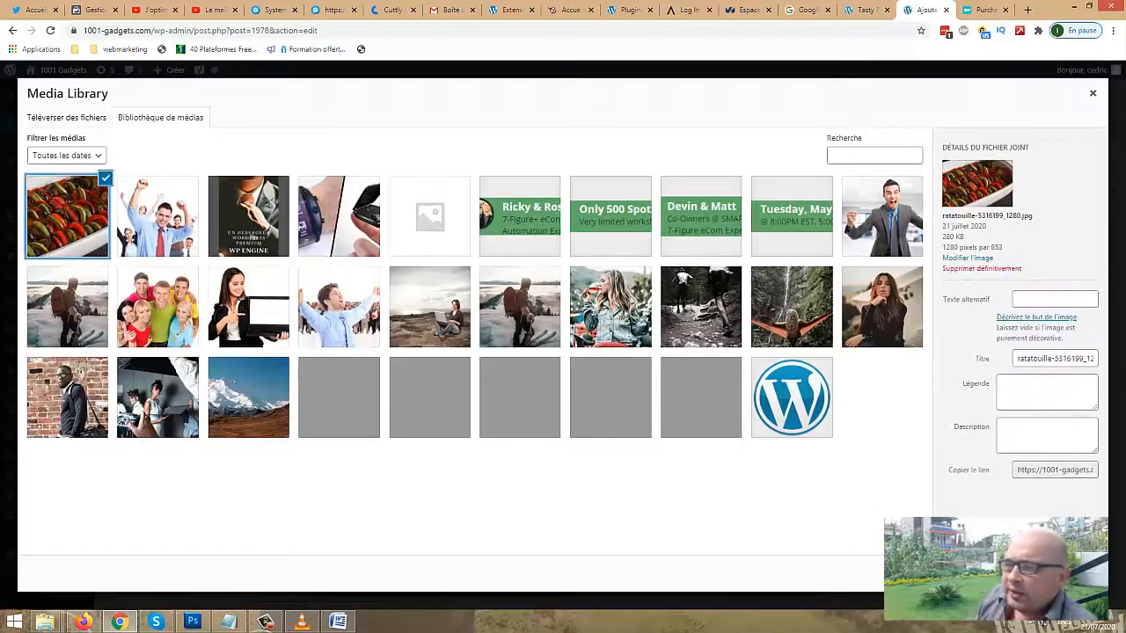
left_click(1075, 574)
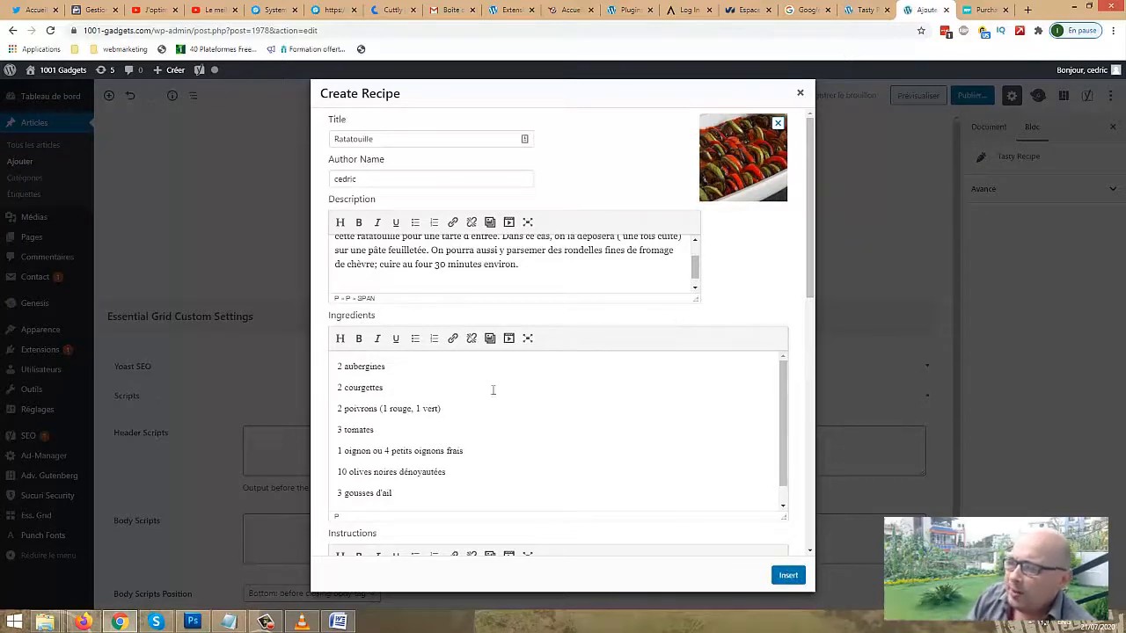
Add the ratatouille photo before "2 aubergines" in the Ingredients, insert the recipe card into the post and check it through to the Notes
left_click(344, 366)
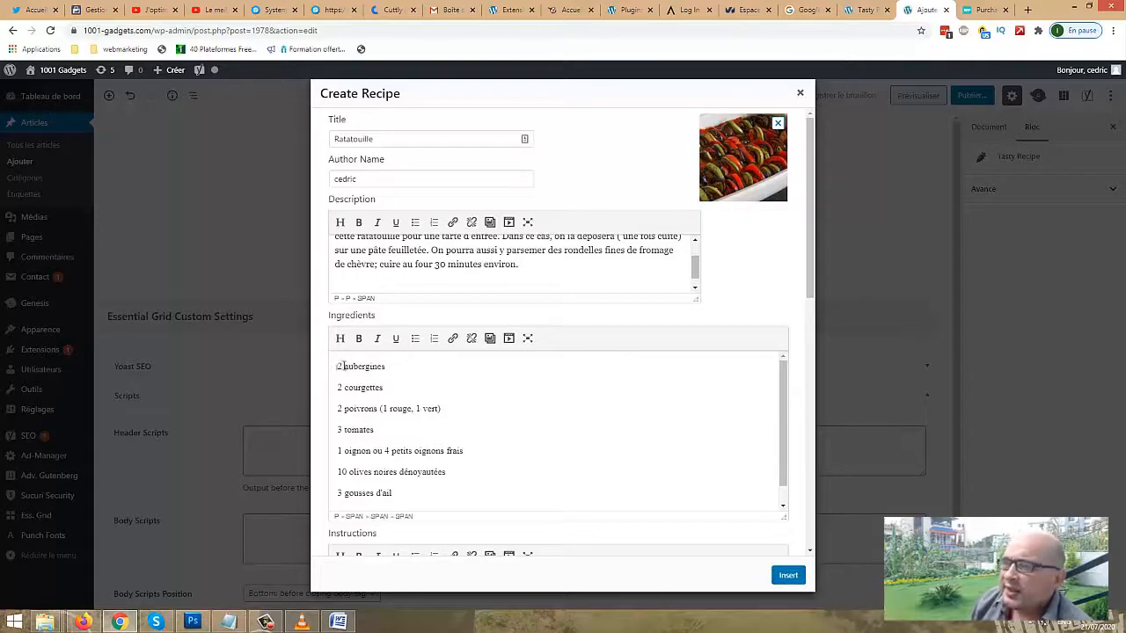
left_click(784, 580)
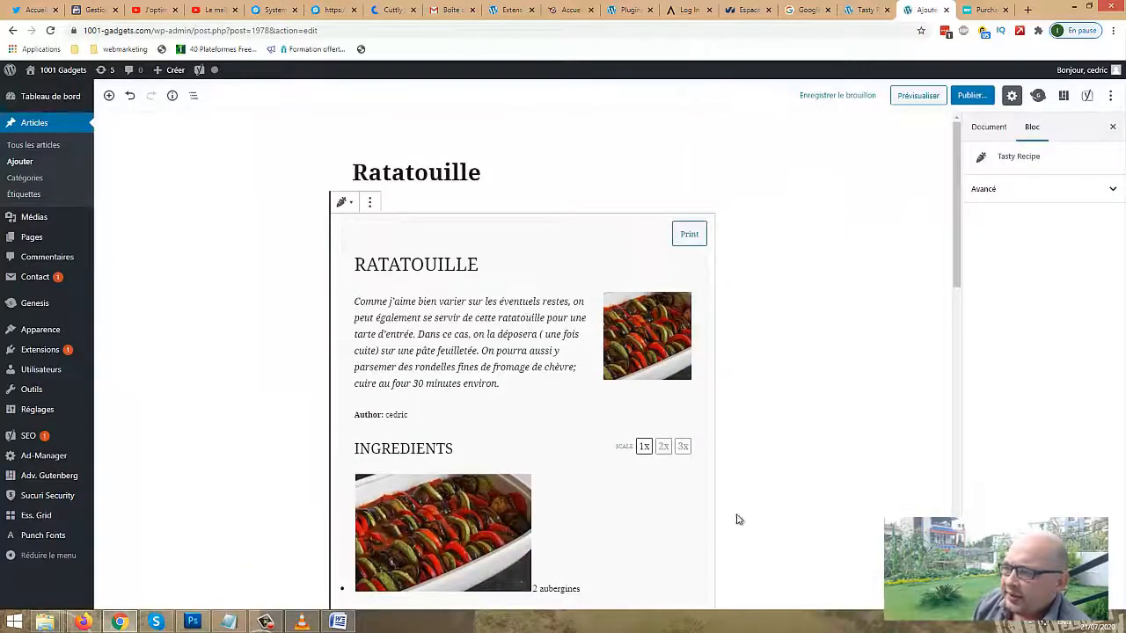
scroll(722, 504, "down", 6)
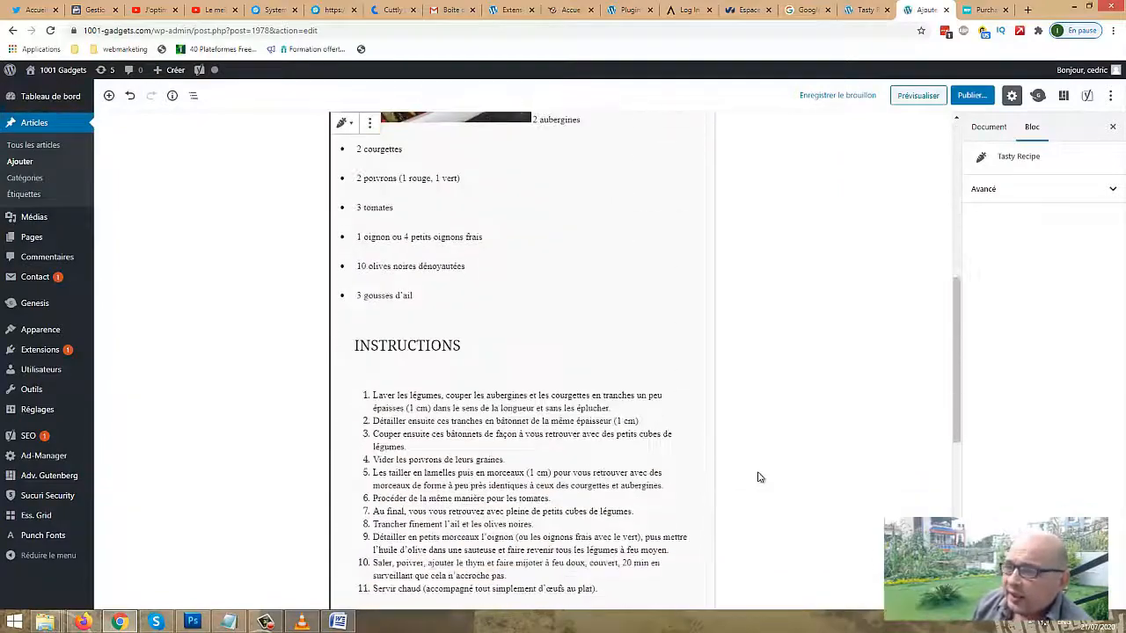
scroll(756, 478, "down", 1)
scroll(752, 477, "up", 3)
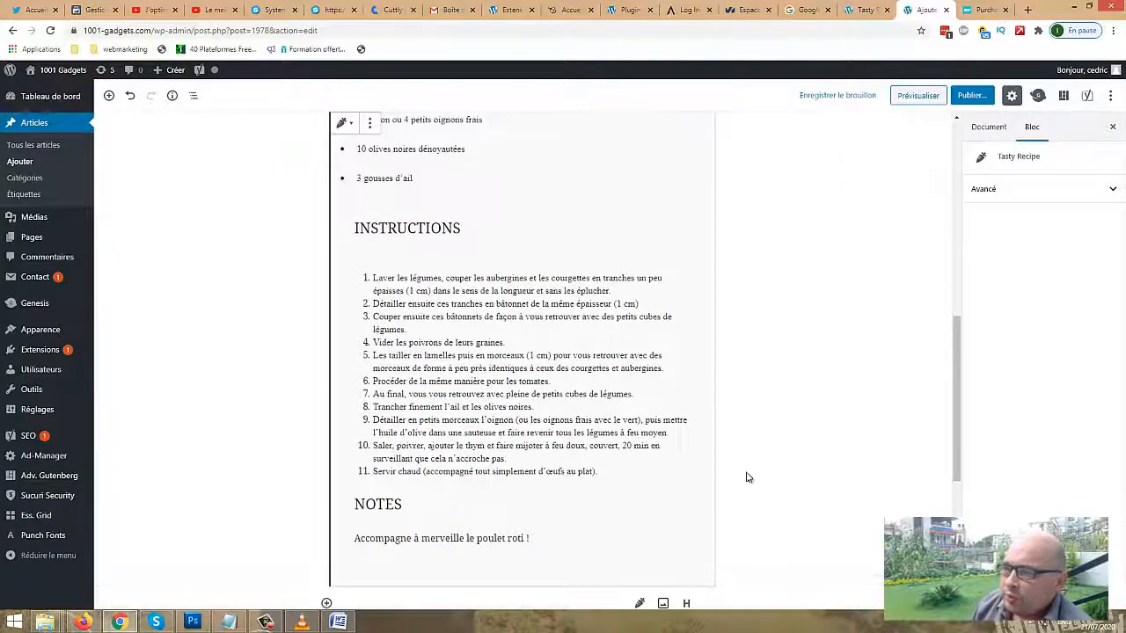
scroll(749, 476, "up", 4)
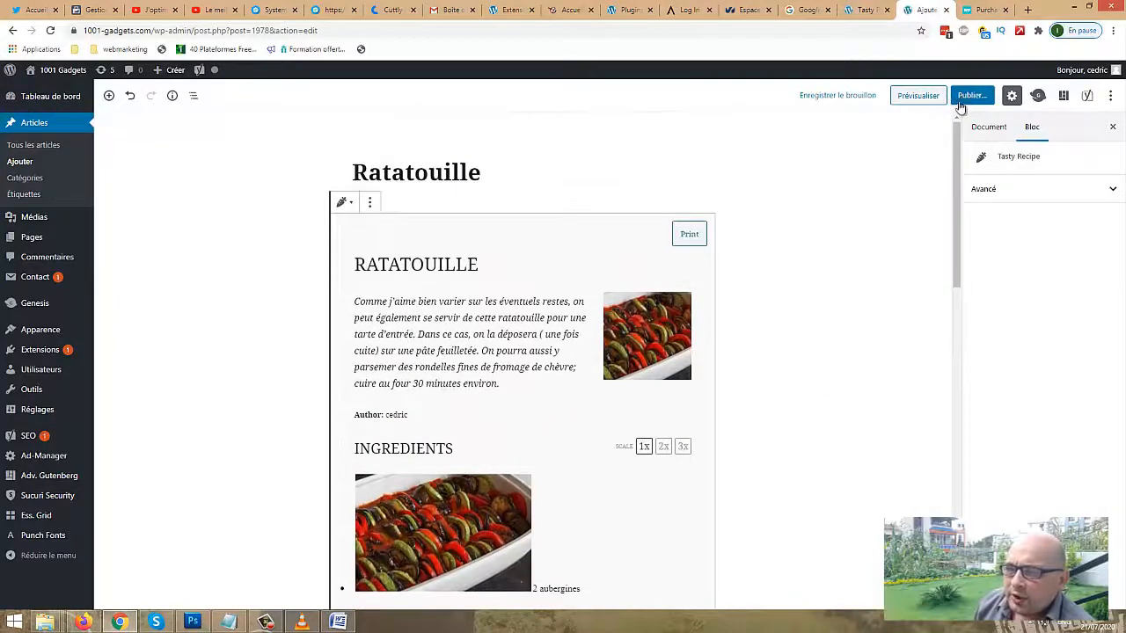
Enter "Recette" as the name of a new category in the post's category settings
left_click(989, 128)
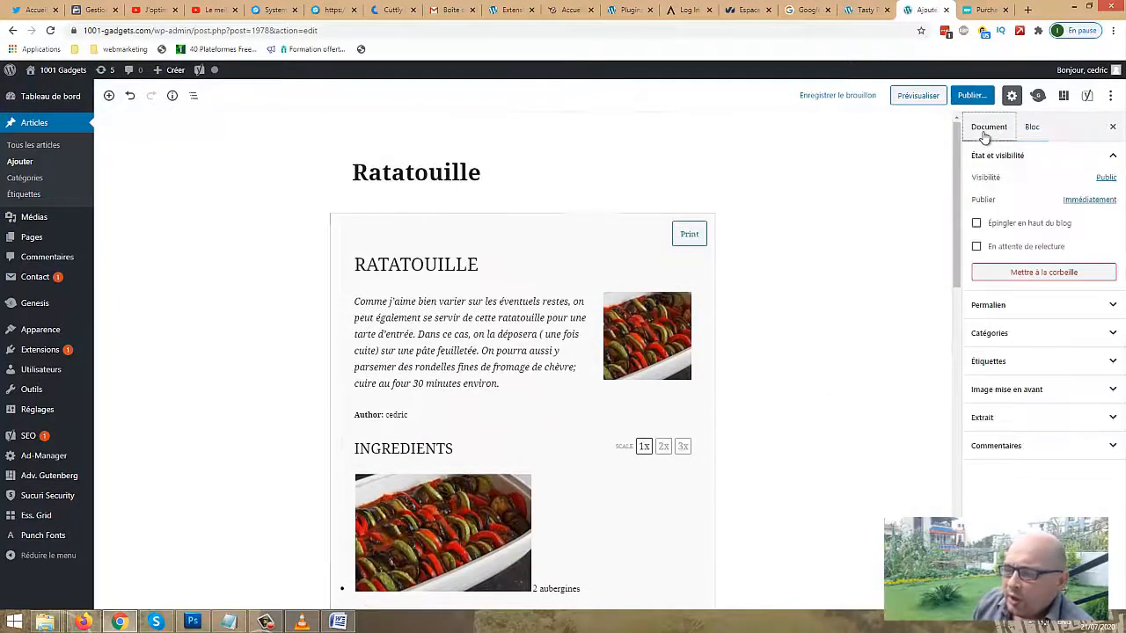
left_click(995, 334)
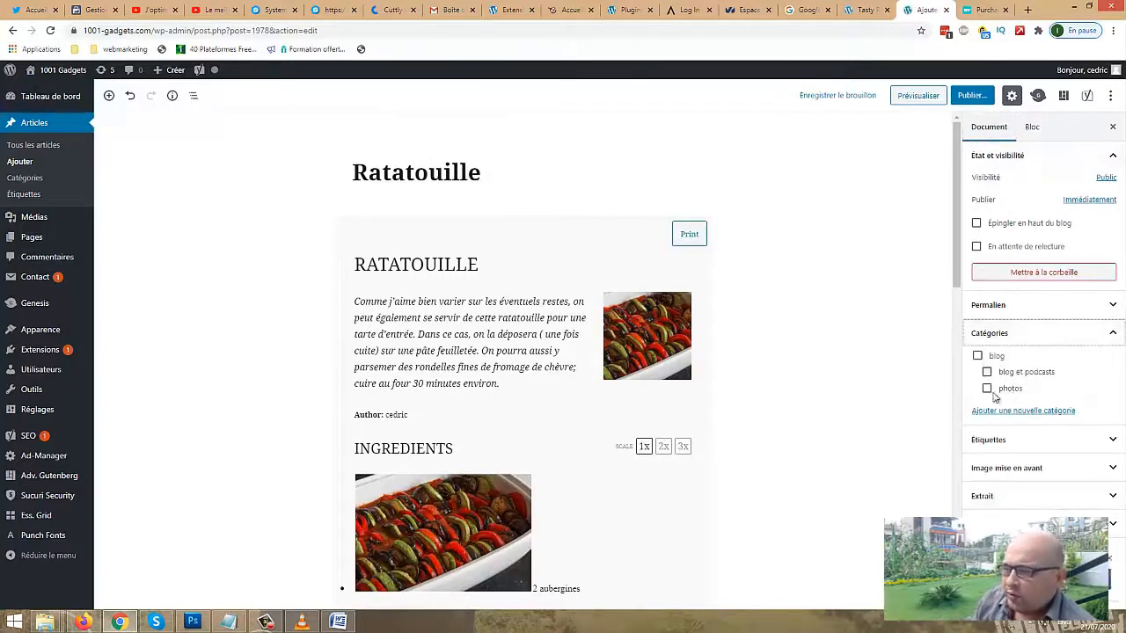
left_click(1000, 411)
left_click(1001, 447)
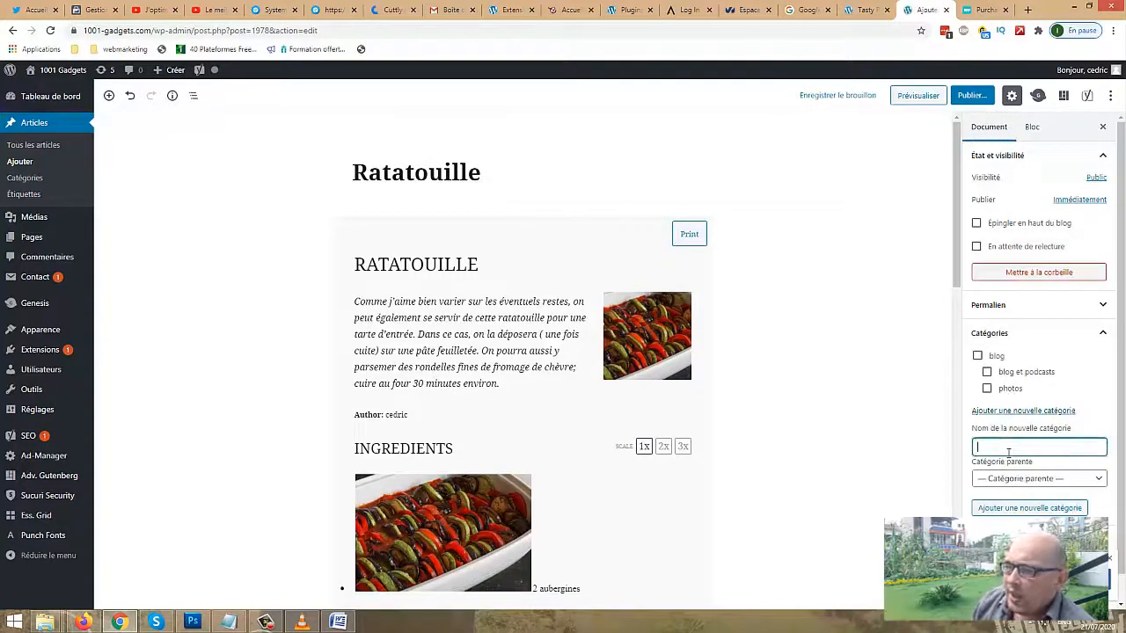
type("Recette")
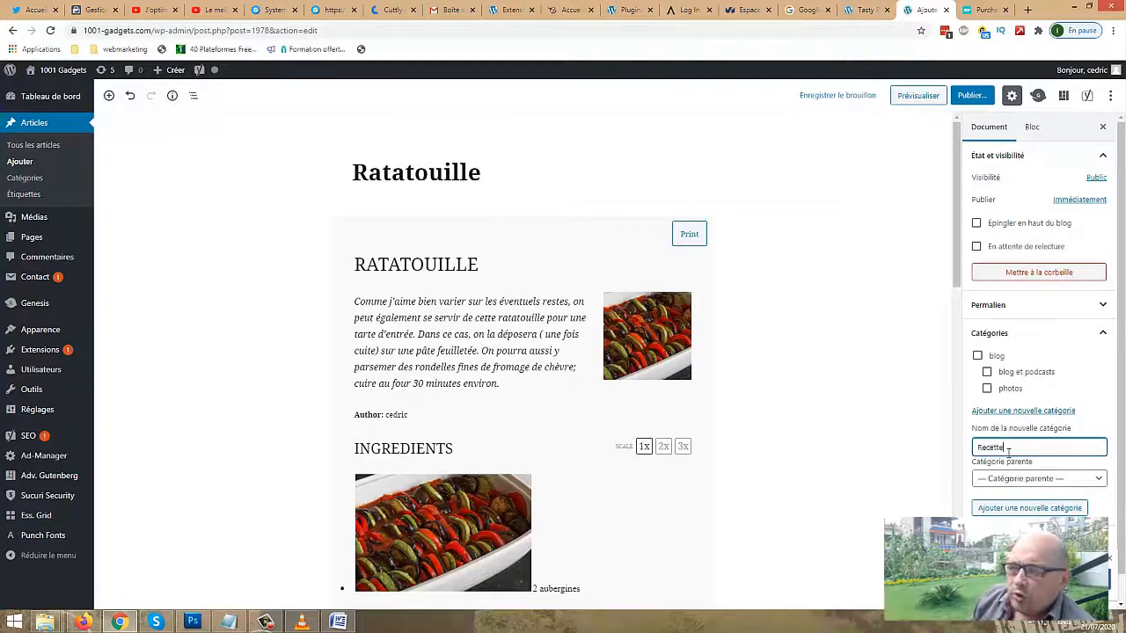
type("s")
Set ratatouille-5316199_1280.jpg from the media library as the post's featured image
scroll(903, 477, "down", 3)
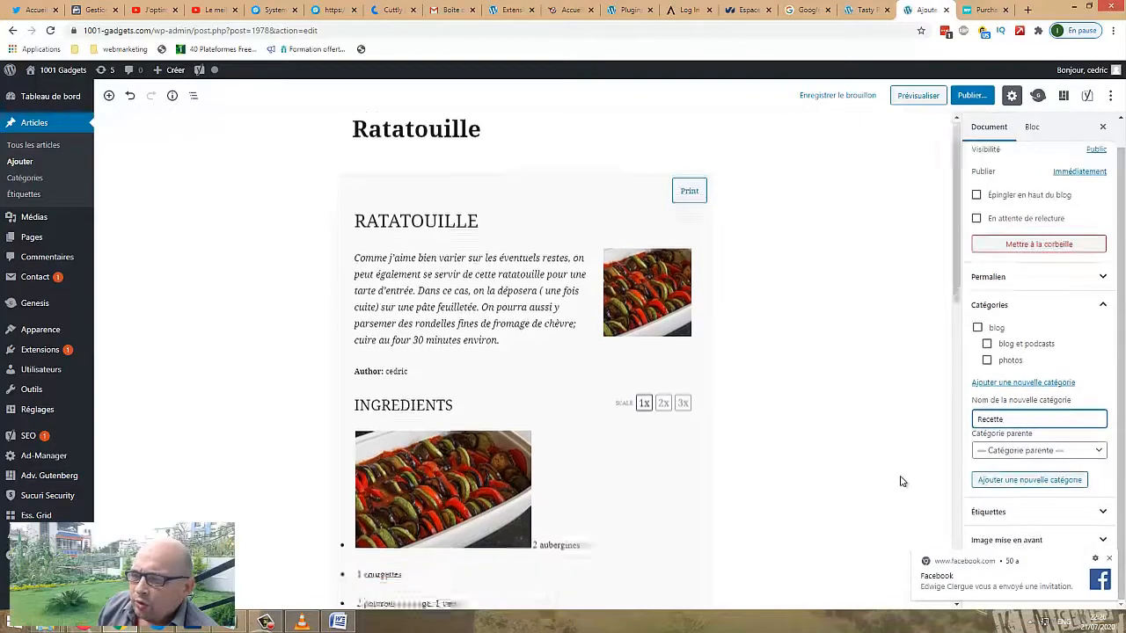
left_click(996, 542)
left_click(1051, 534)
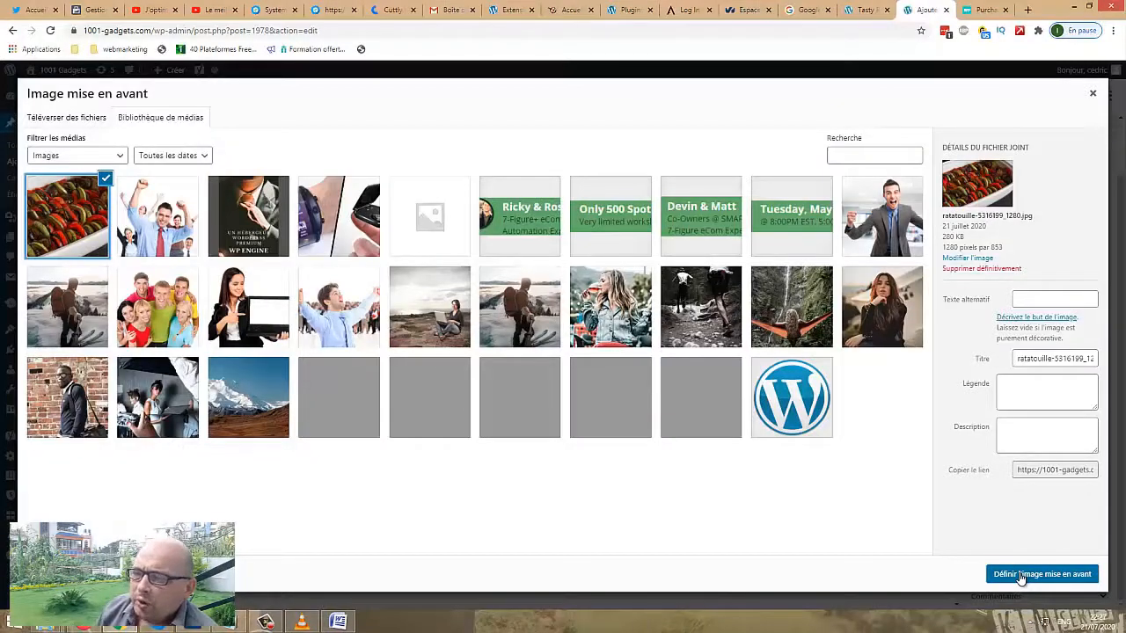
left_click(1021, 576)
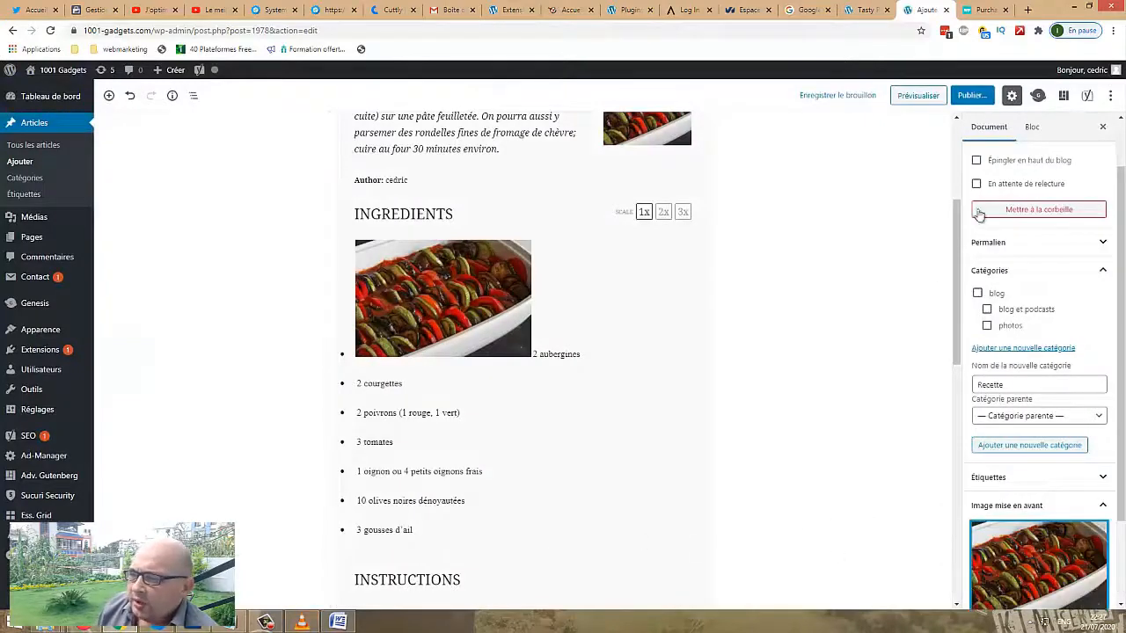
Publish the Ratatouille post and open its live page on the site
scroll(1024, 235, "up", 2)
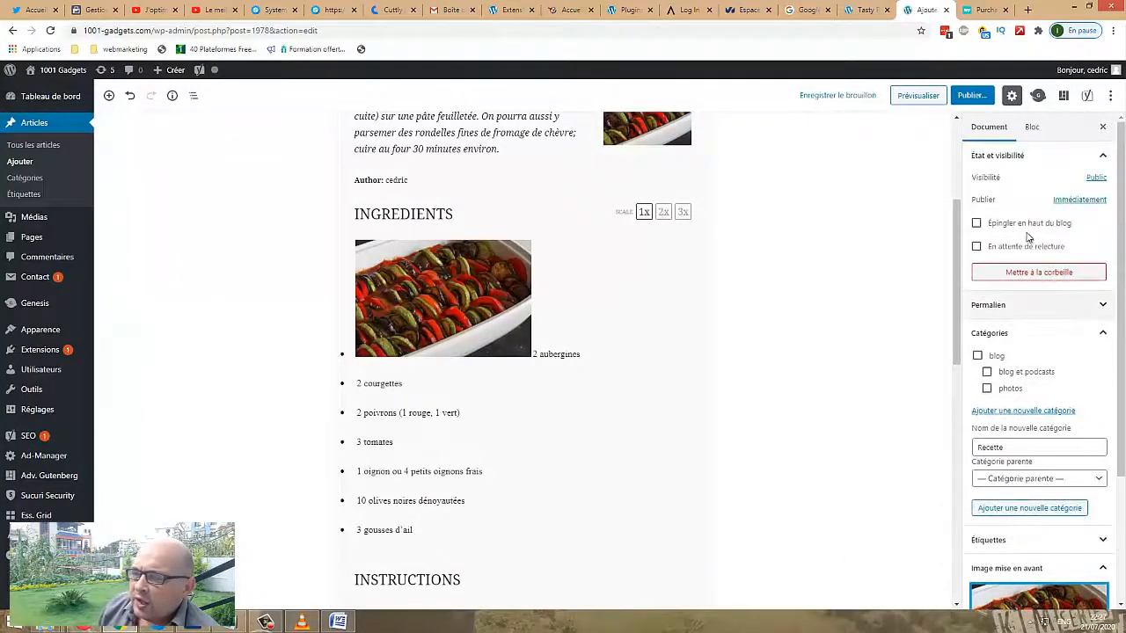
left_click(971, 95)
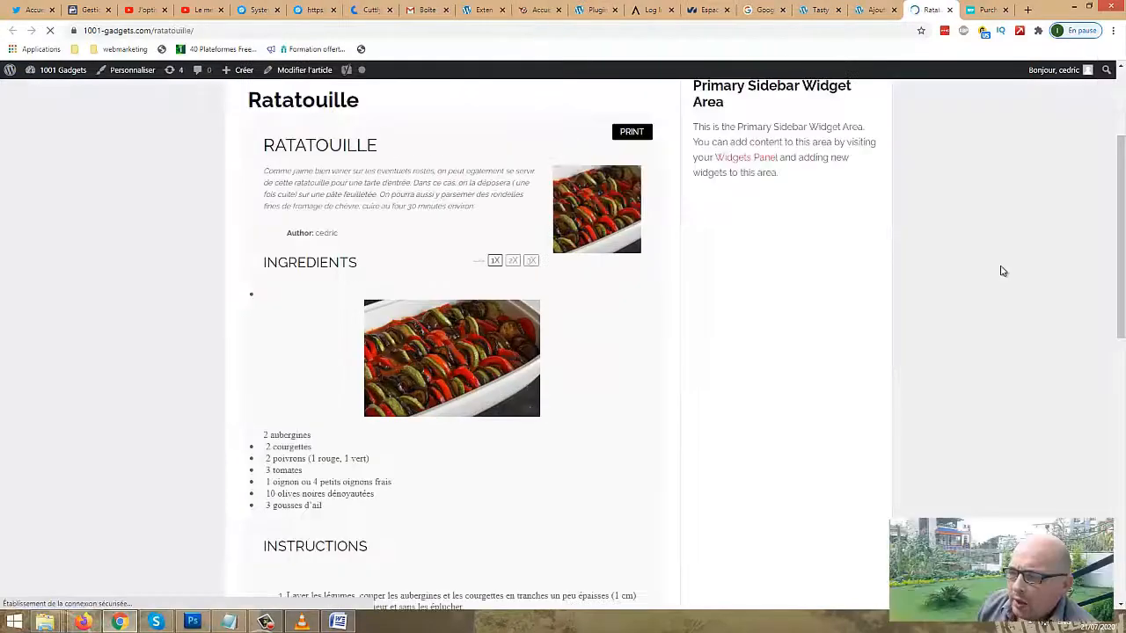
Review the published recipe card's description, ingredients, photos, instructions, notes and comment rating area
scroll(1001, 271, "down", 2)
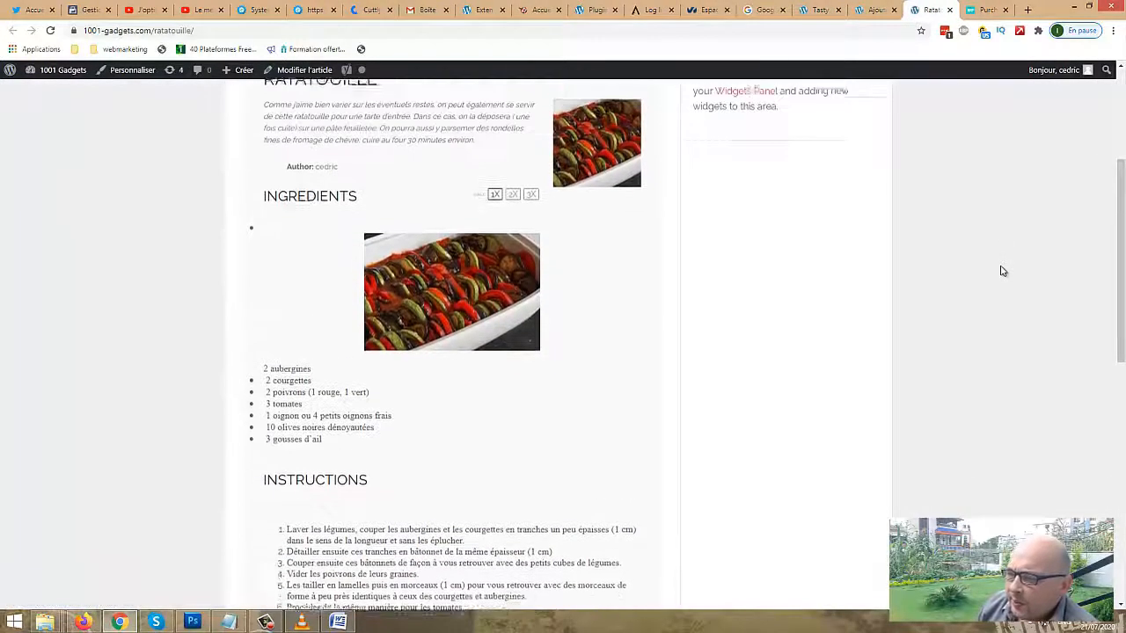
scroll(1006, 267, "up", 2)
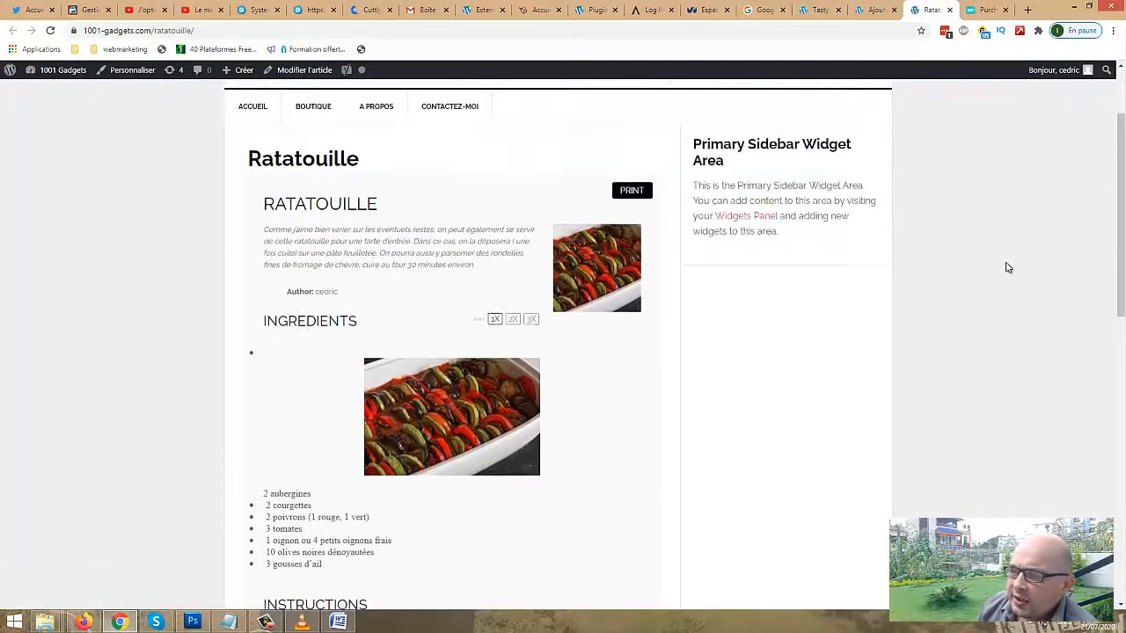
scroll(1008, 267, "up", 1)
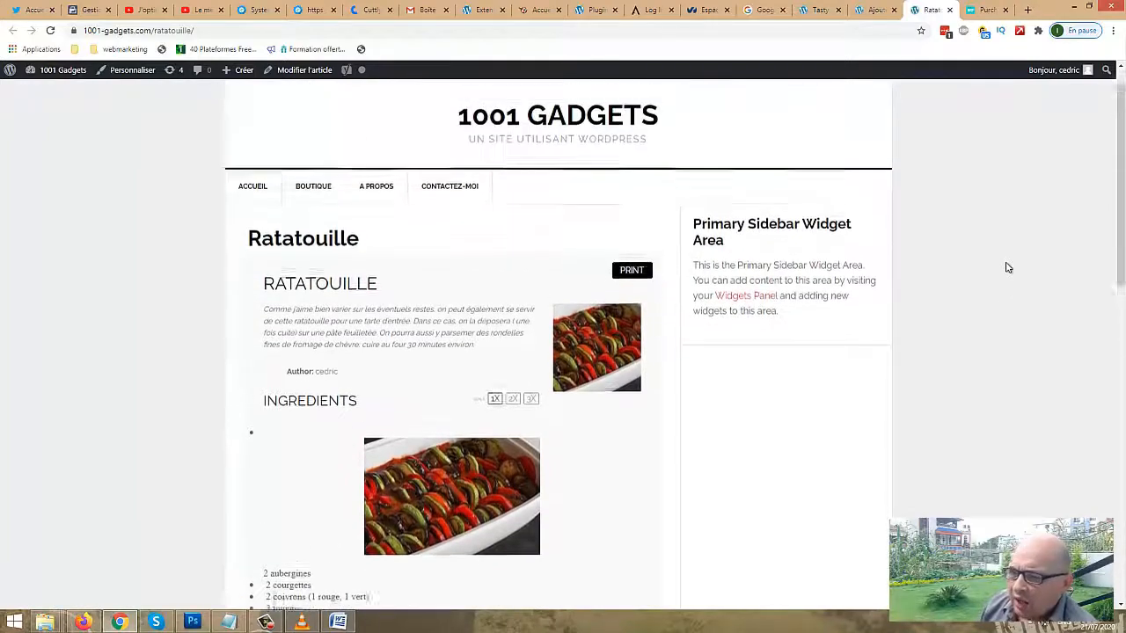
scroll(1008, 267, "down", 4)
scroll(1008, 268, "down", 2)
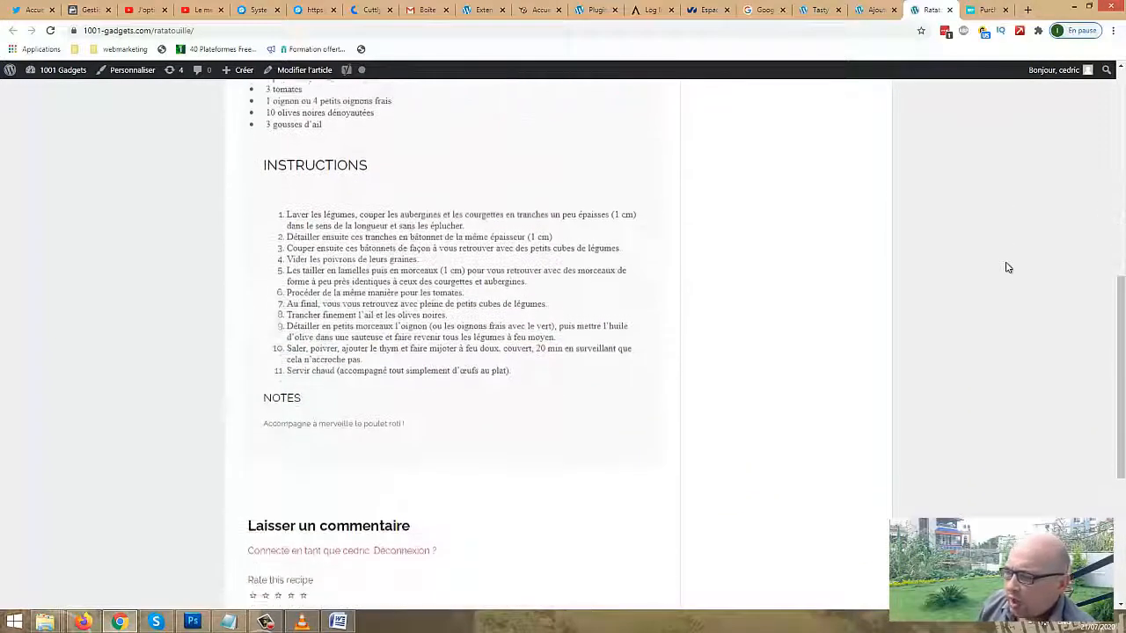
scroll(1012, 255, "up", 6)
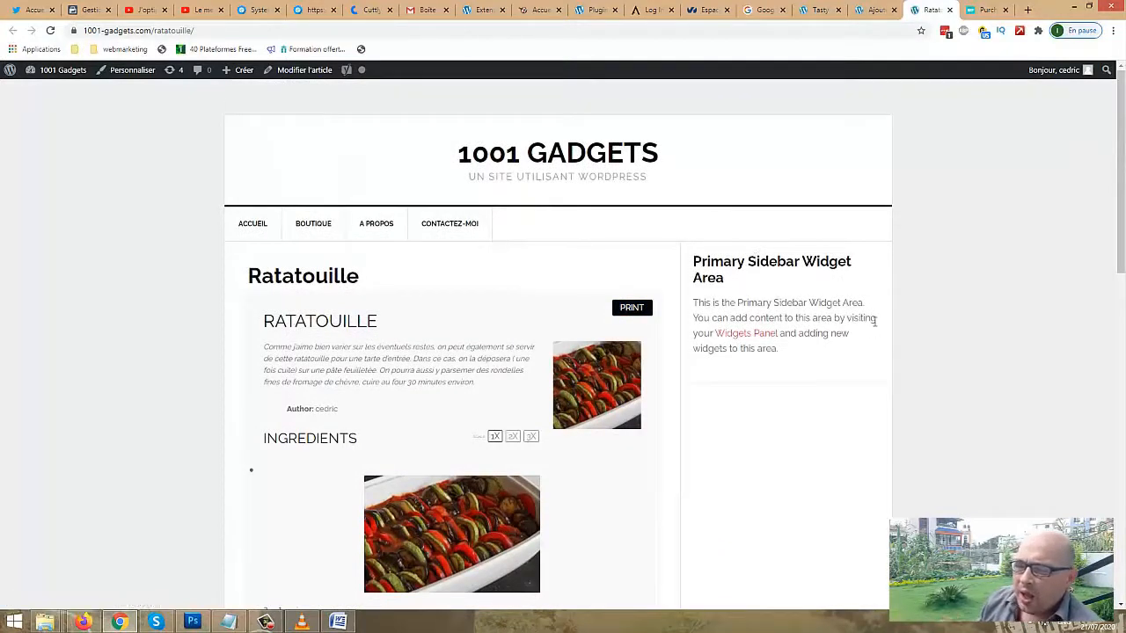
scroll(877, 326, "down", 1)
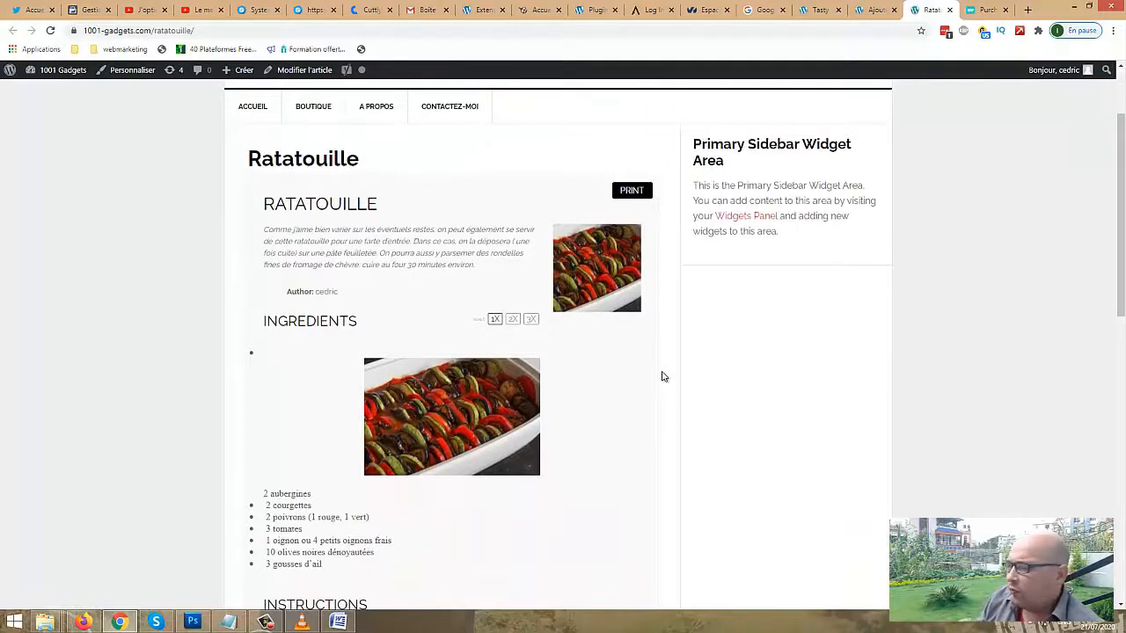
Return to the post editor, open the Ratatouille recipe card for editing and enlarge its Ingredients text box
left_click(873, 8)
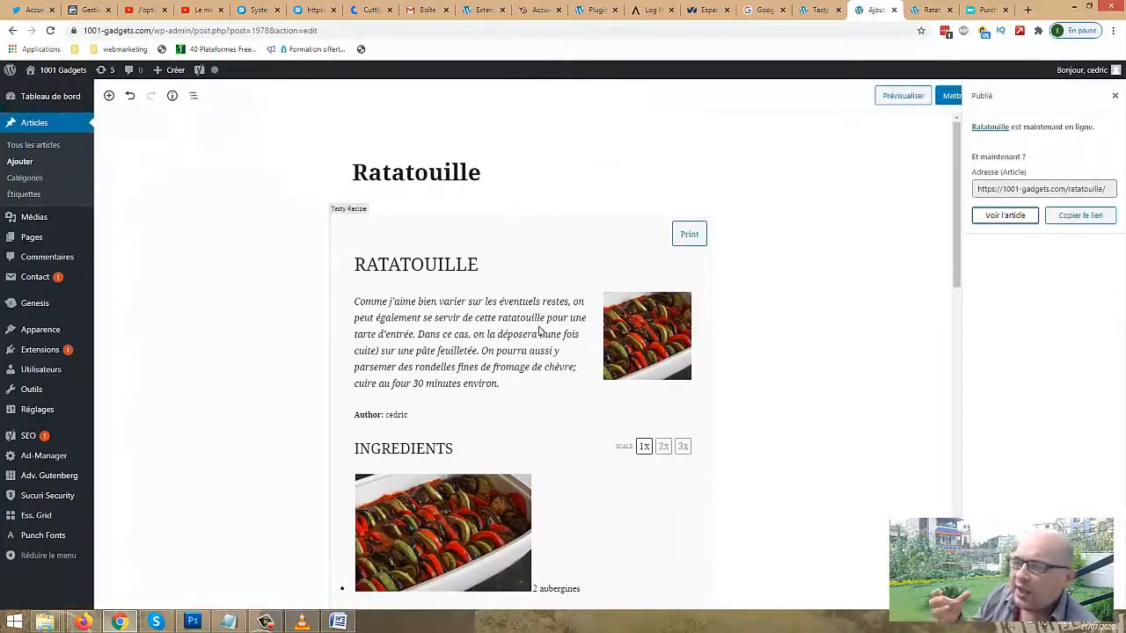
left_click(485, 289)
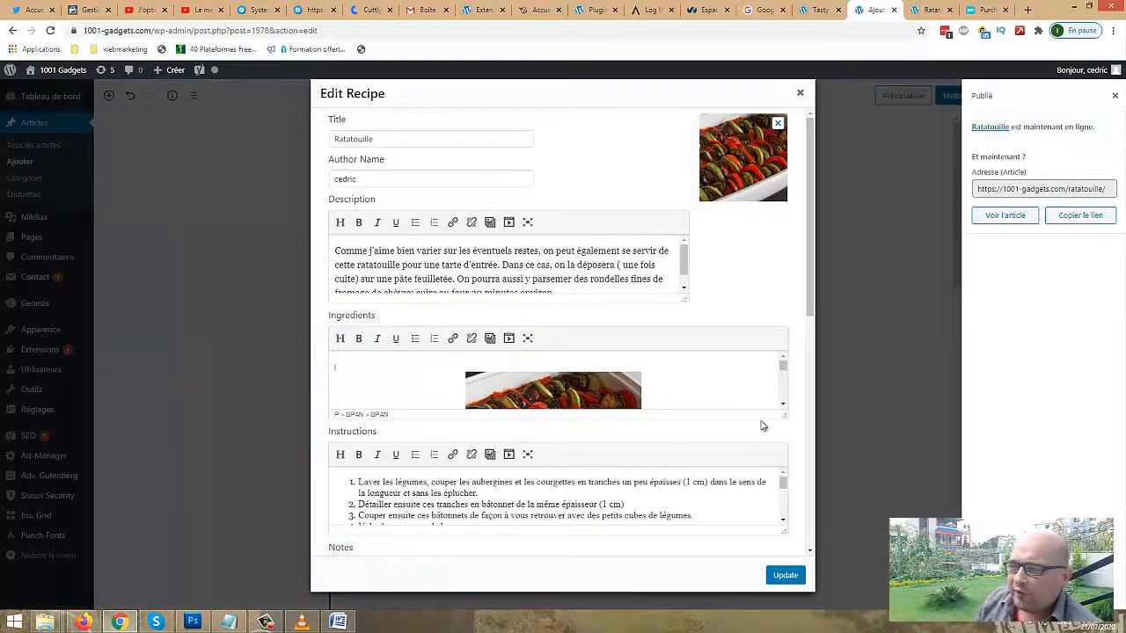
left_click_drag(783, 417, 769, 522)
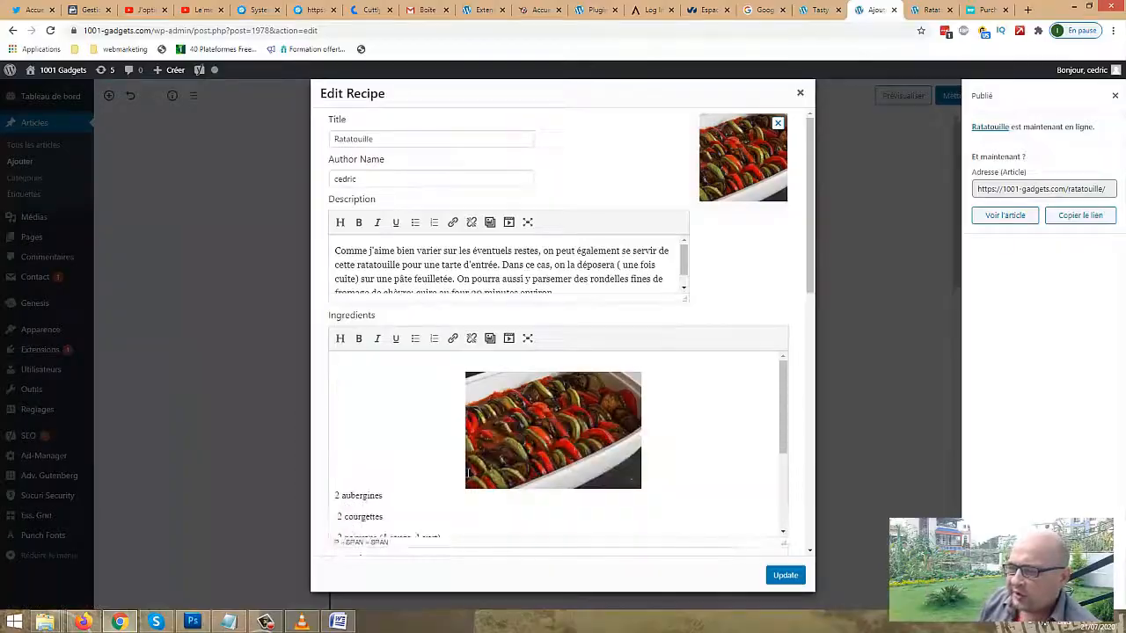